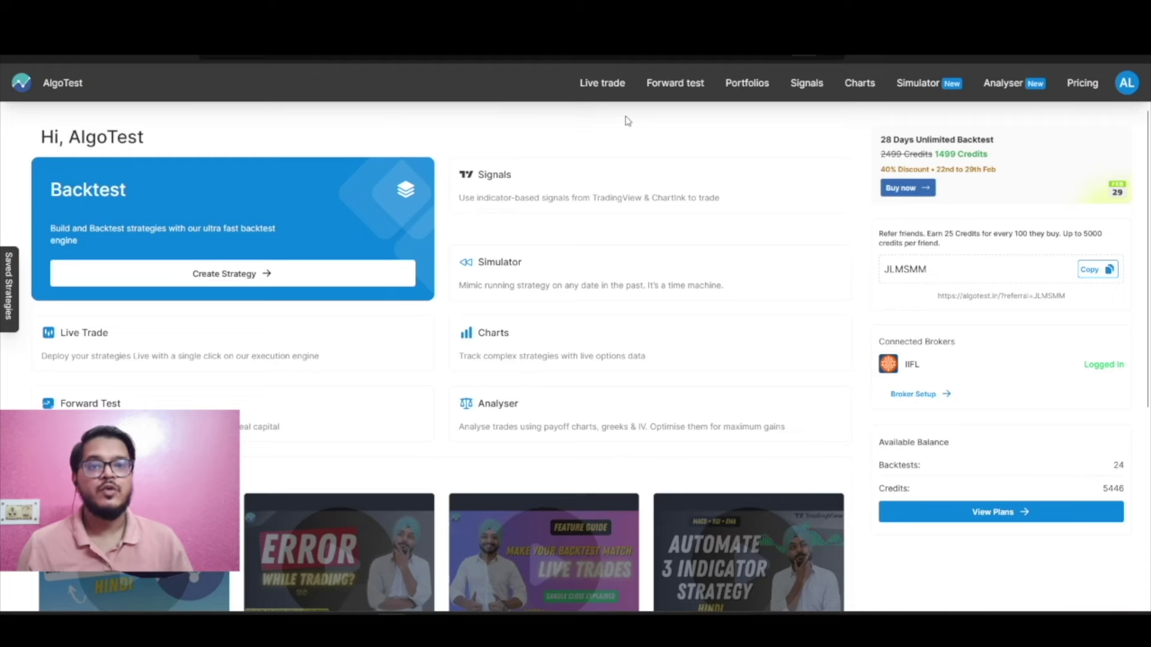
- Go to Live Deployment, dismiss the email verification popup, and scroll to the saved strategies list
click(601, 85)
click(749, 201)
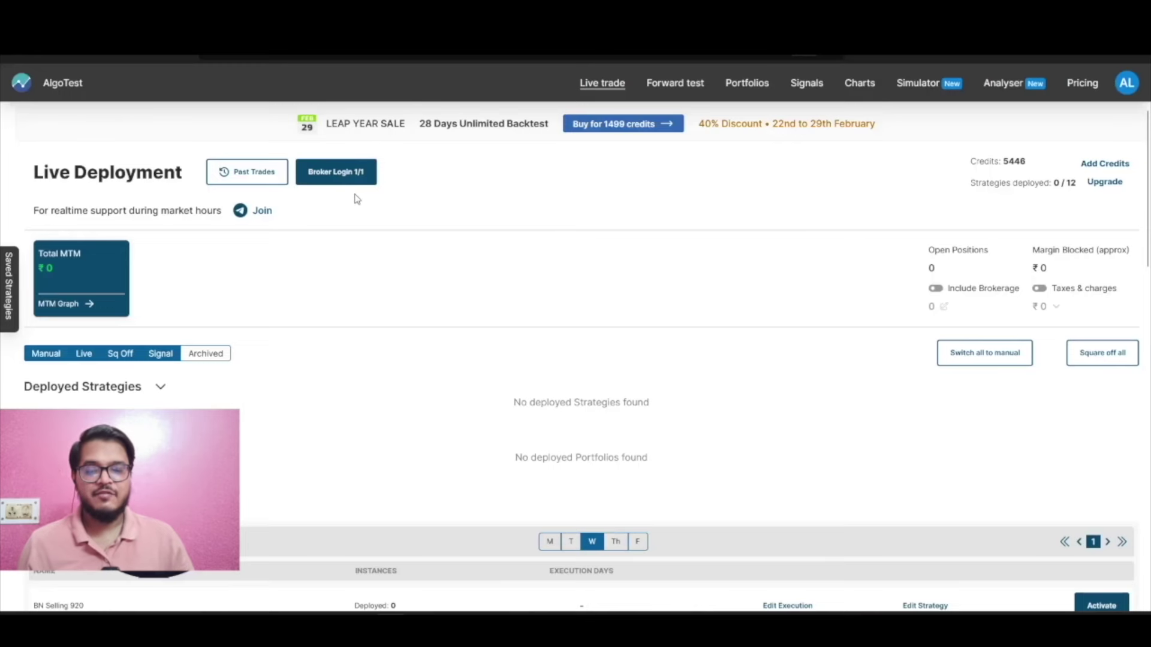
scroll(354, 374, down, 2)
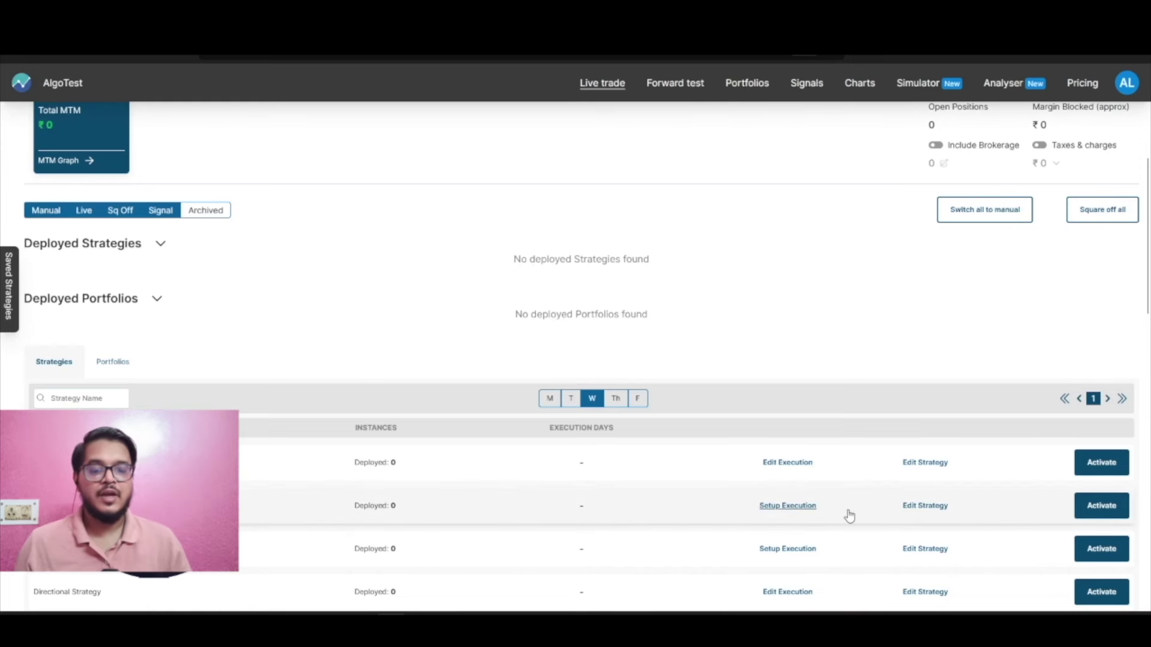
click(934, 514)
scroll(642, 431, down, 4)
scroll(645, 431, down, 1)
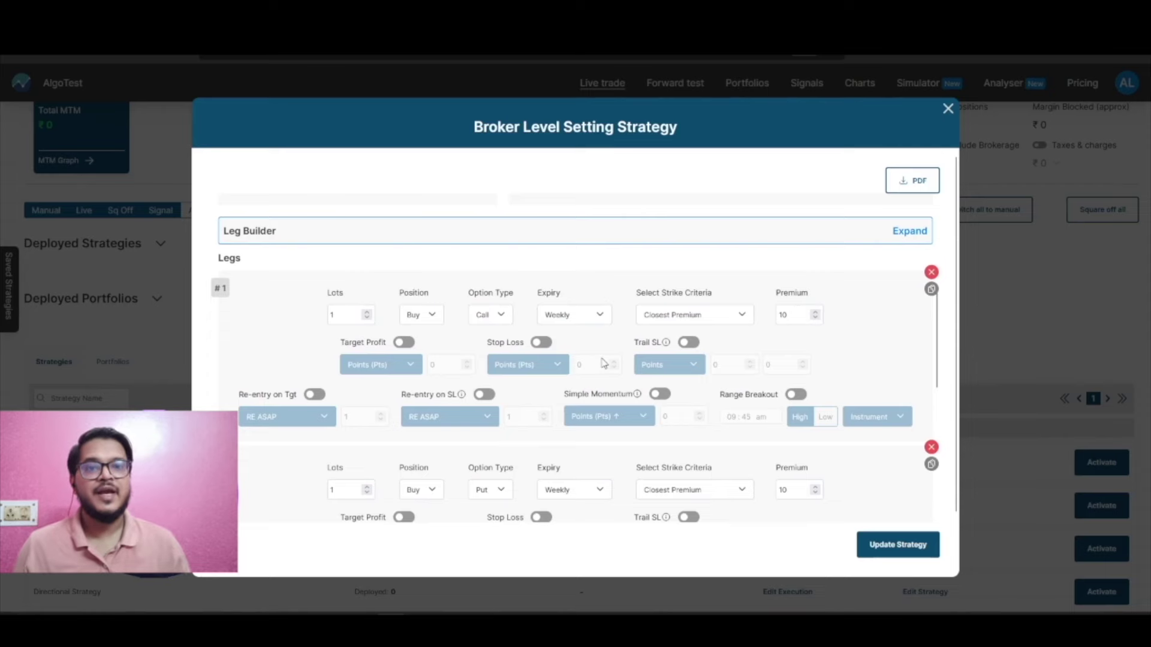
scroll(621, 361, down, 1)
scroll(575, 396, down, 1)
scroll(538, 423, down, 4)
scroll(538, 423, up, 10)
scroll(539, 422, down, 1)
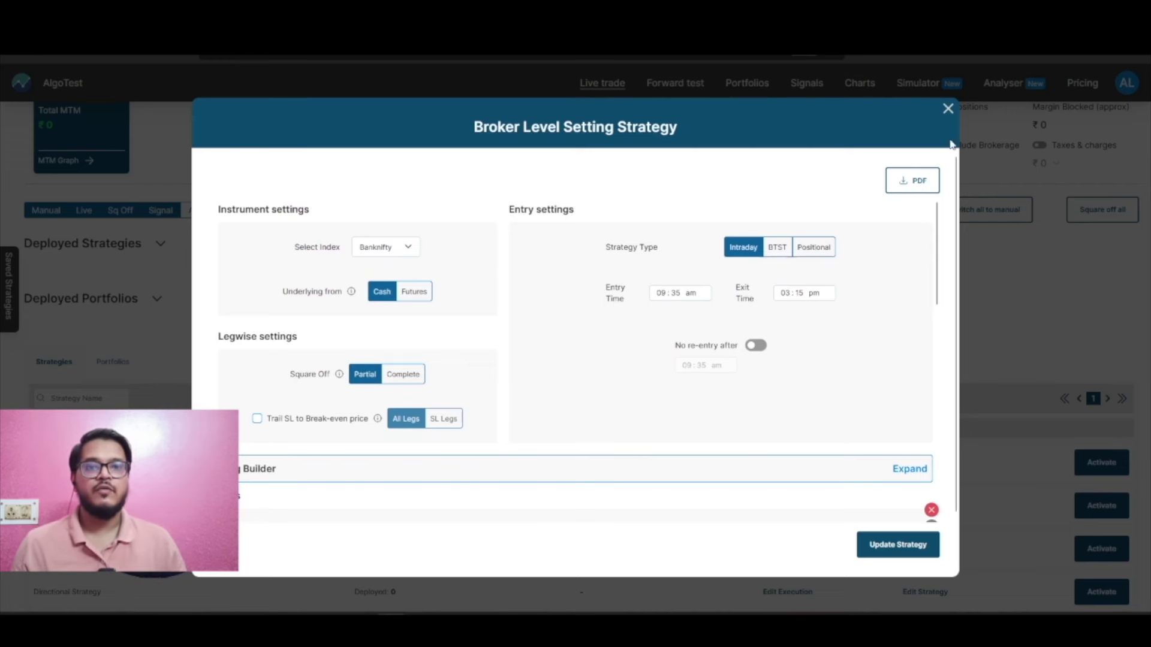
click(948, 109)
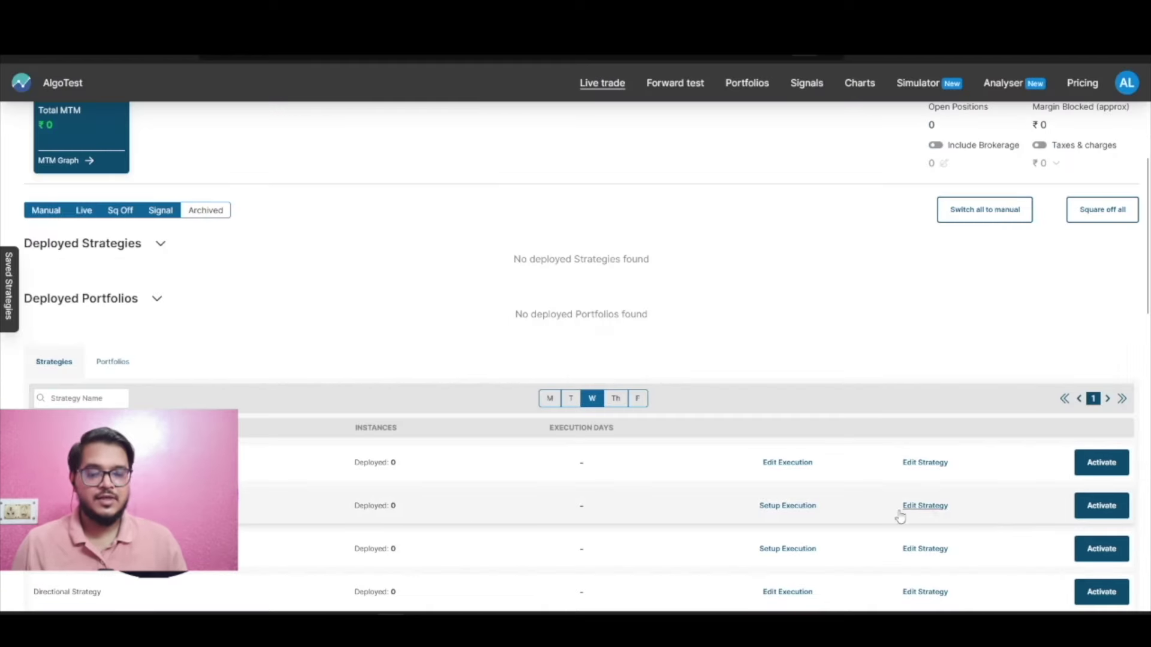
- Save NRML limit execution with buffer 3, then activate Broker Level Setting Strategy on IIFL
click(797, 507)
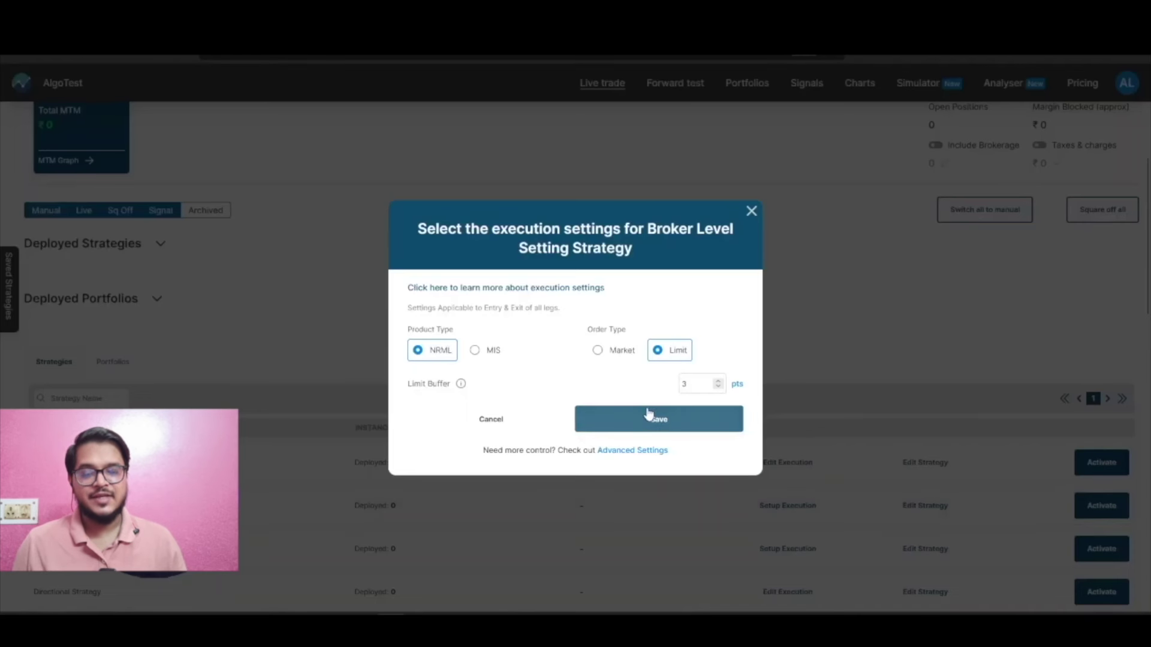
click(626, 418)
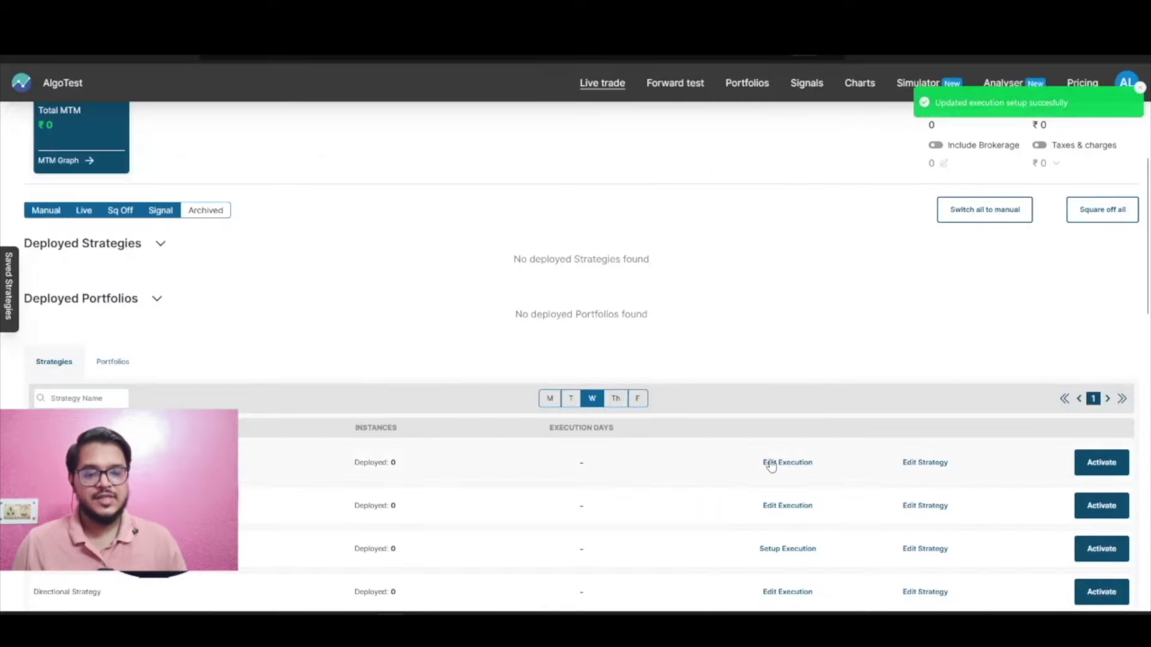
click(1106, 507)
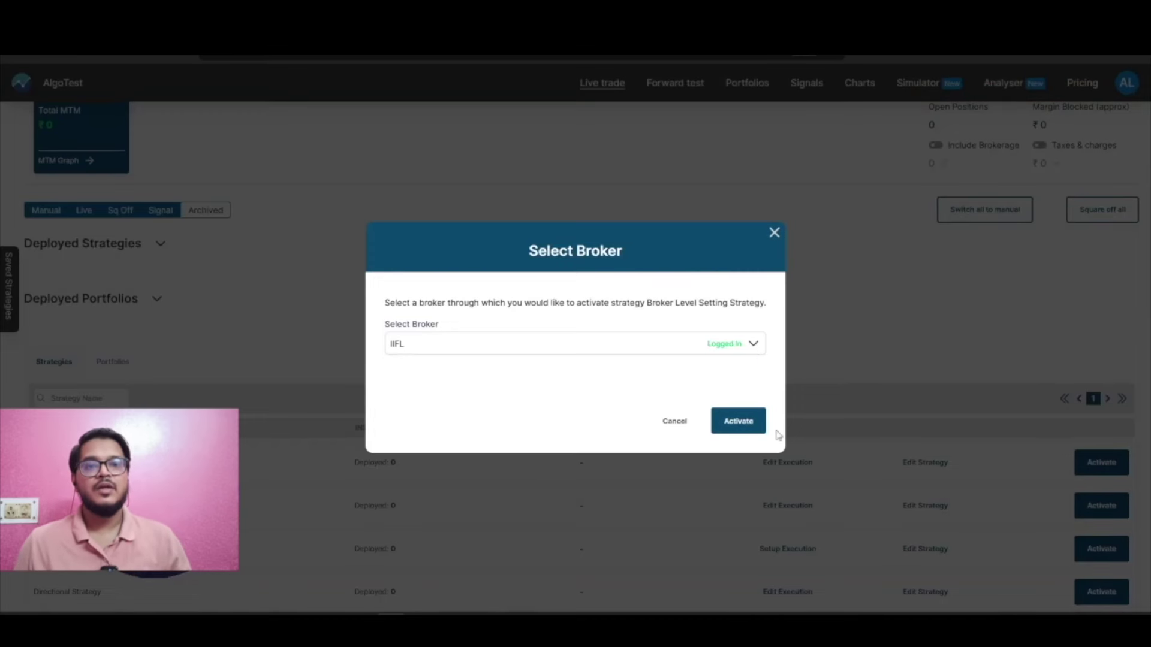
click(739, 423)
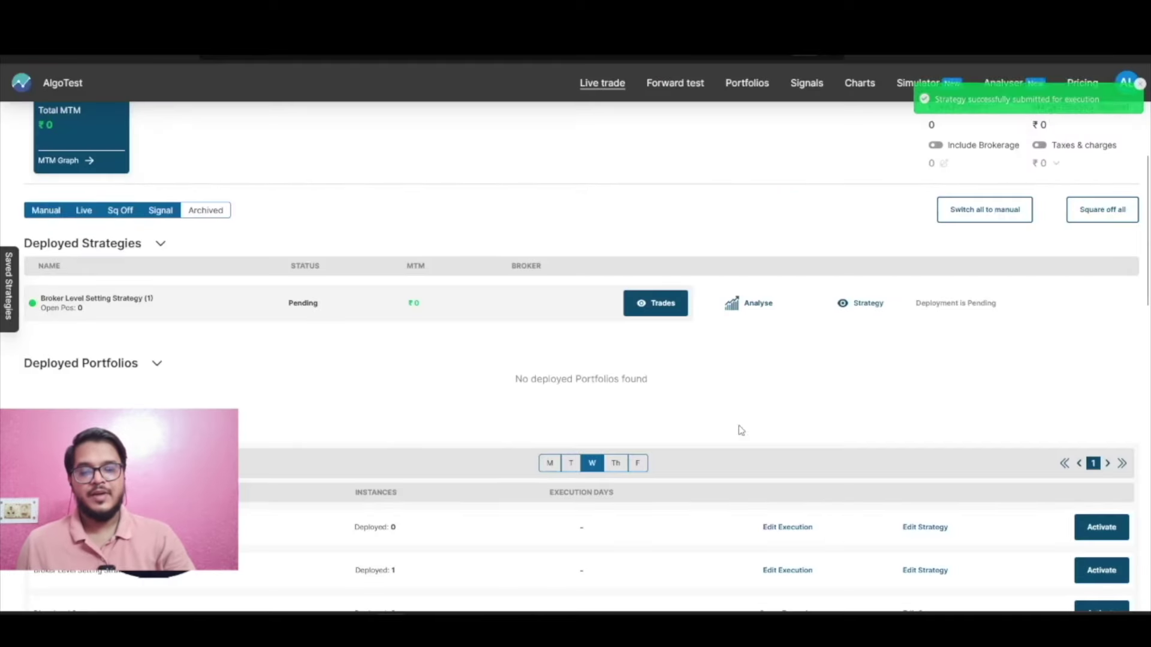
scroll(757, 353, up, 1)
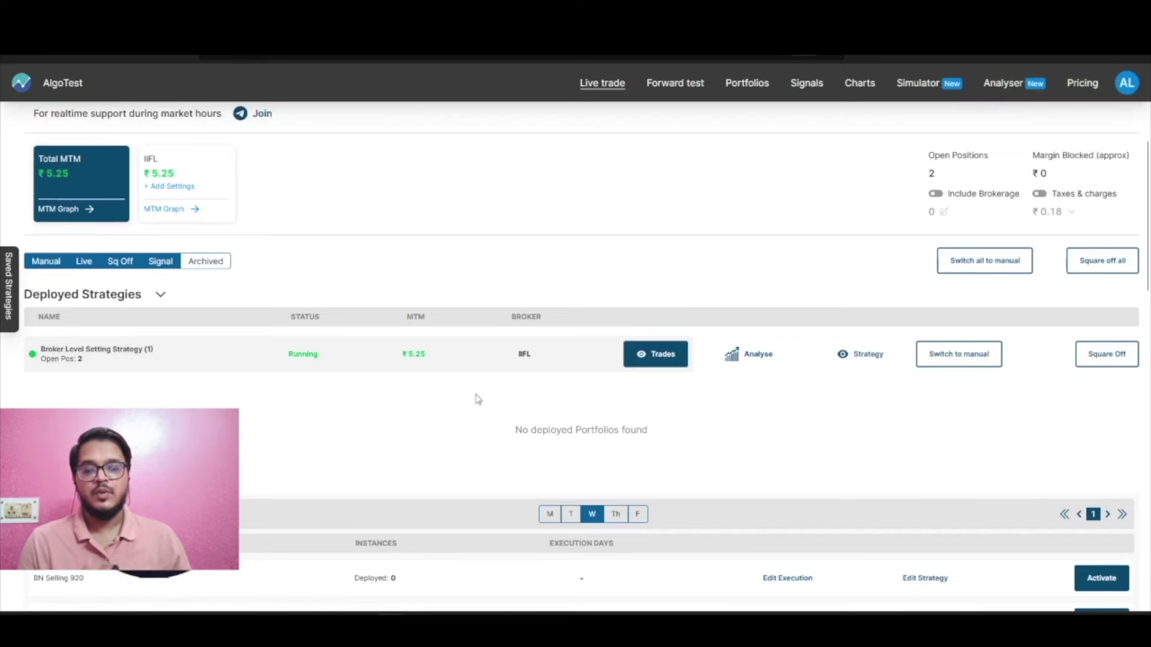
scroll(478, 399, up, 1)
scroll(478, 399, up, 1)
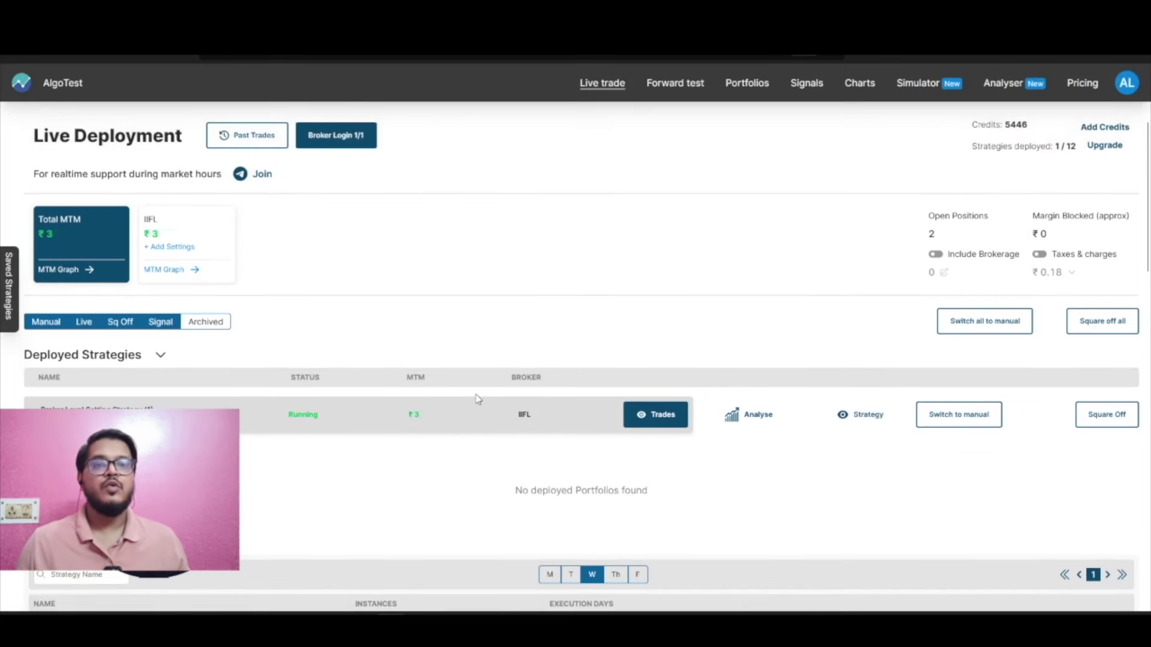
scroll(482, 342, up, 1)
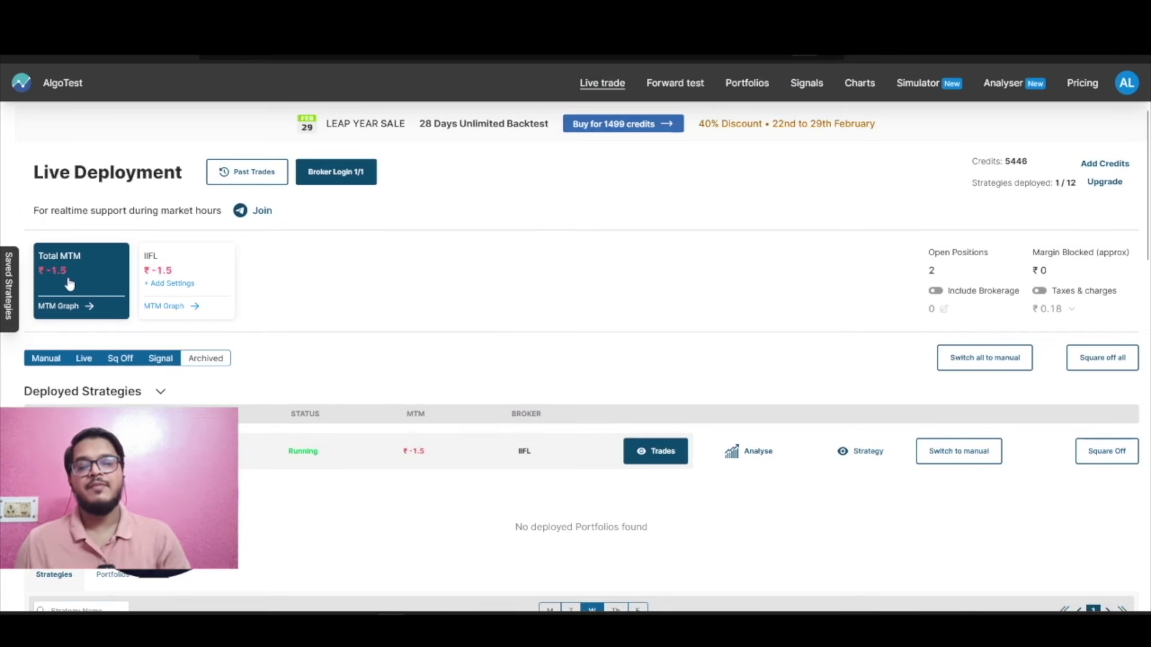
- Expand the IIFL card under Total MTM to reveal its empty broker settings
click(187, 273)
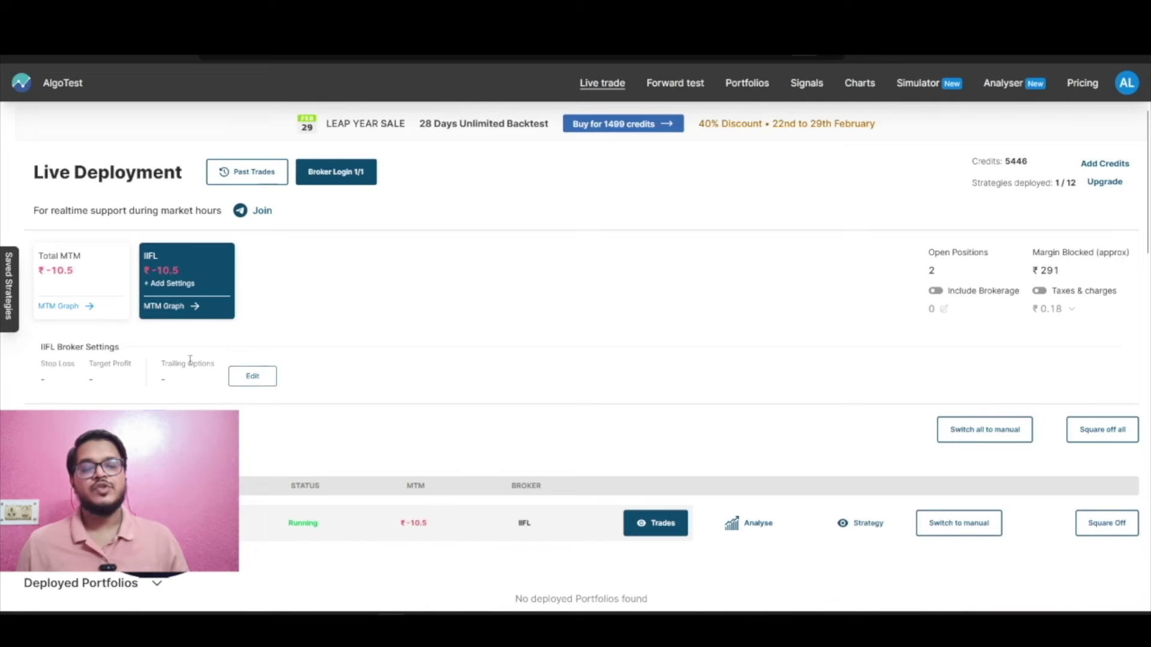
- Edit the IIFL broker settings to add a ₹2000 stop loss and ₹5000 target profit
click(253, 376)
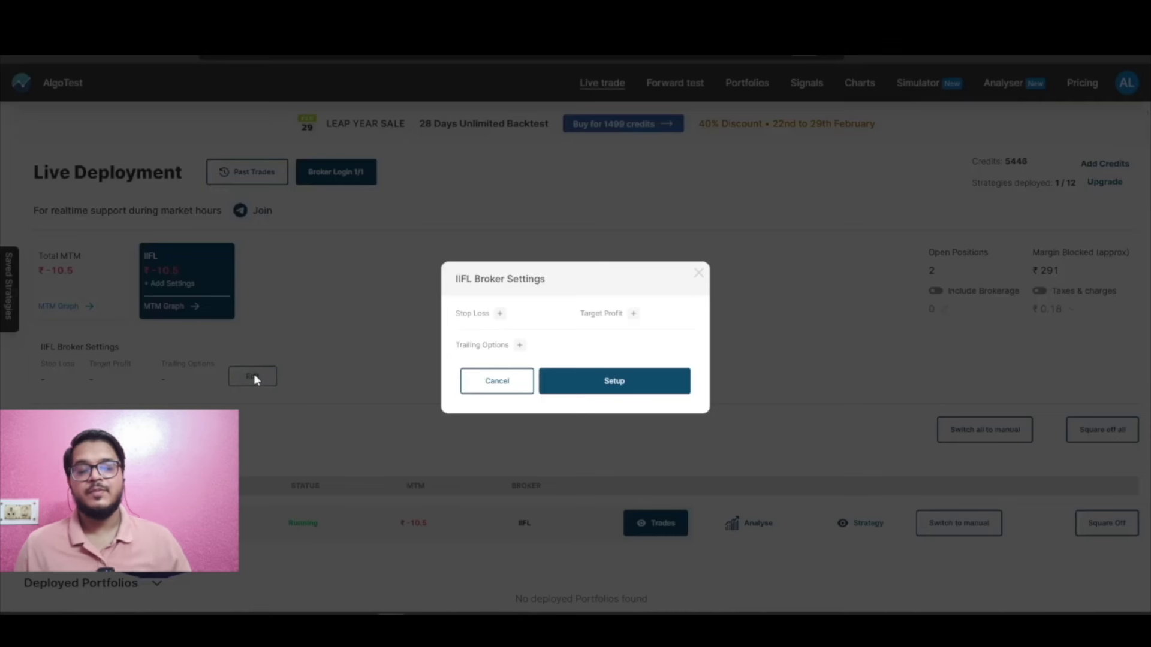
click(500, 314)
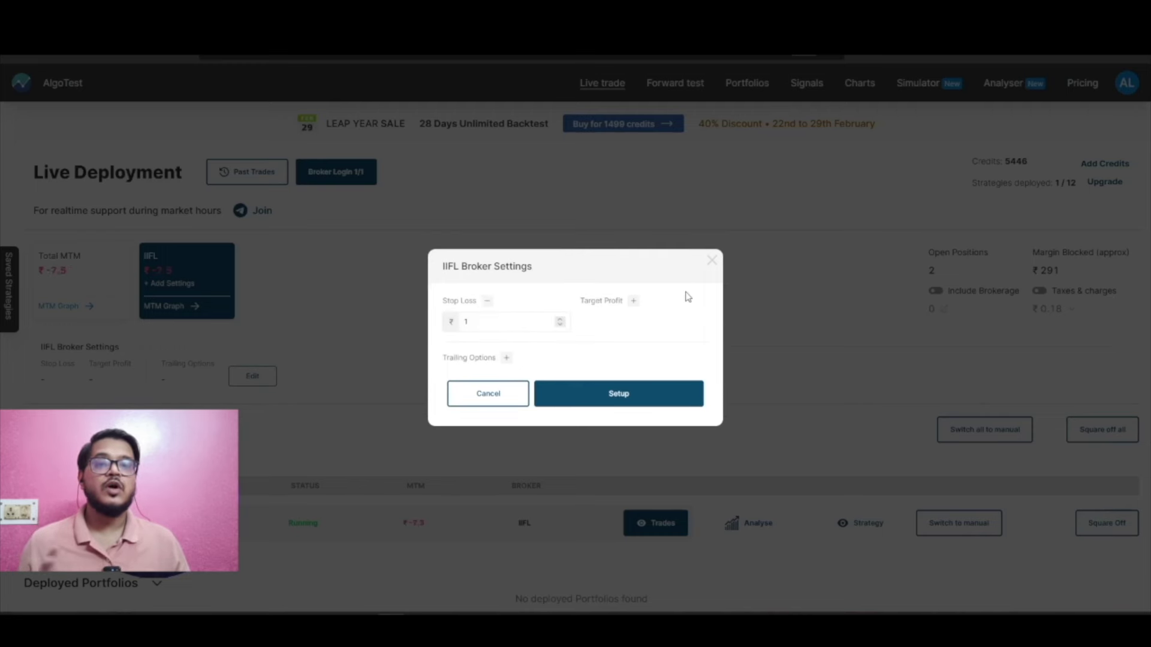
click(633, 302)
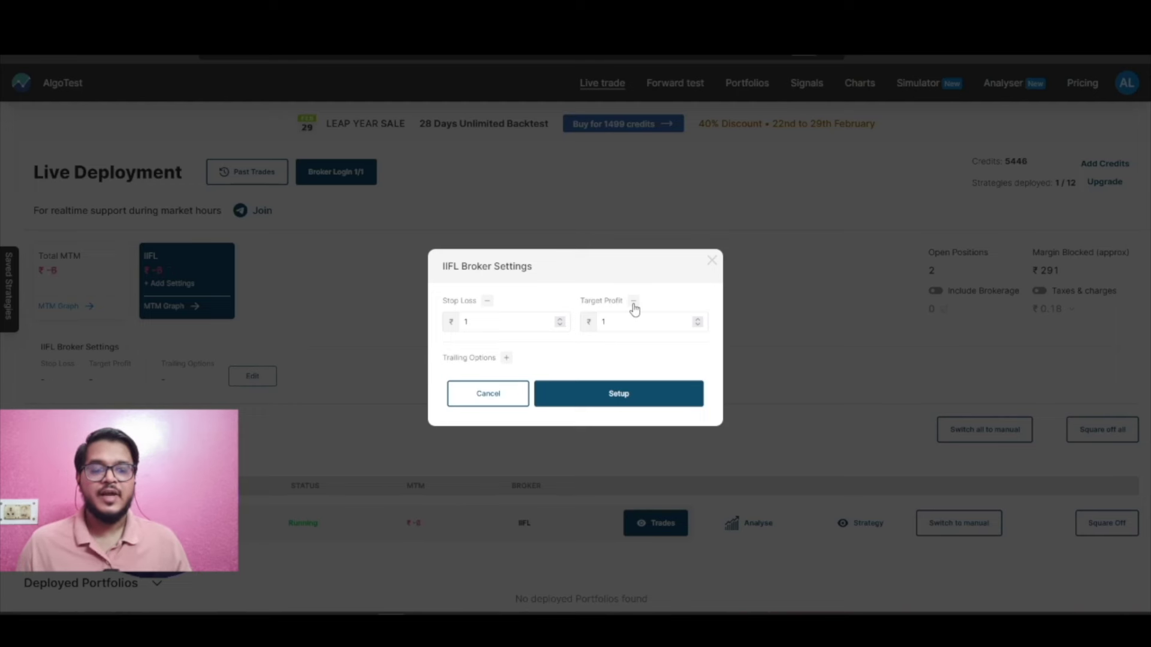
click(491, 315)
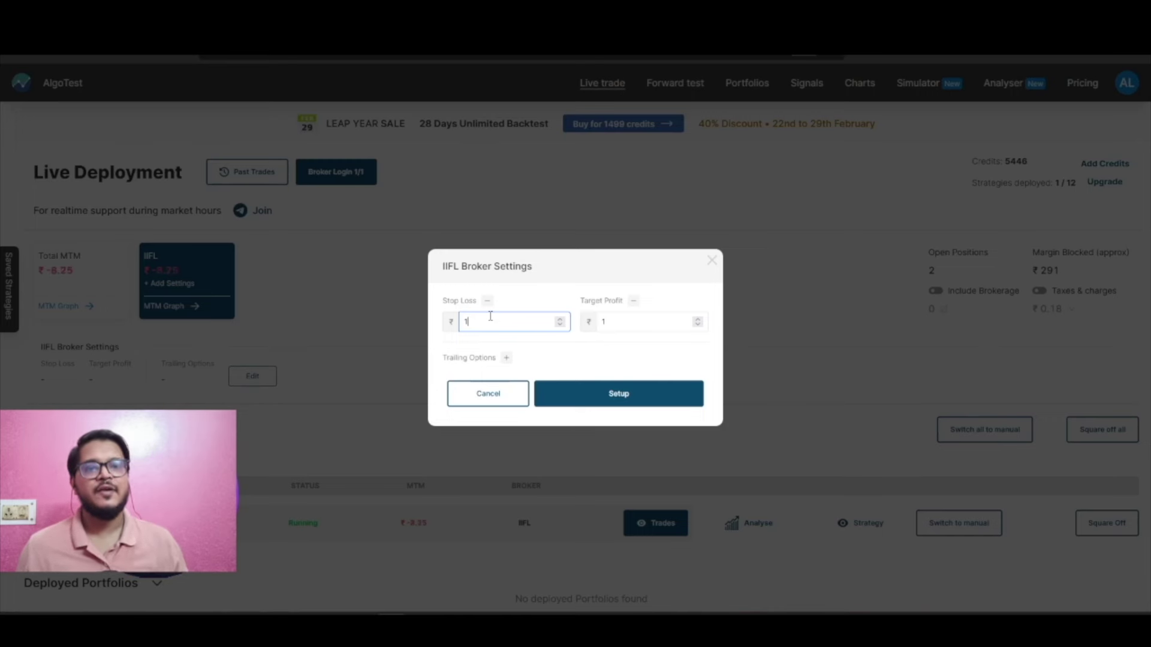
key(BackSpace)
text(2000)
click(619, 322)
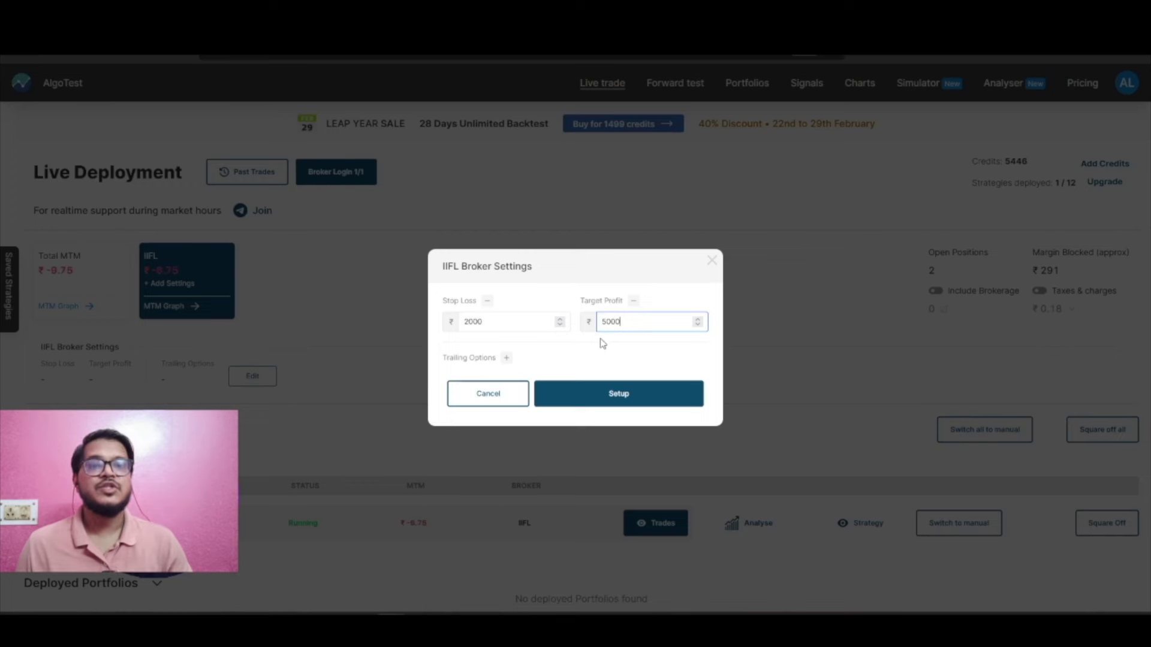
- Add a Lock trailing option locking ₹1000 once profit reaches ₹2000
click(506, 358)
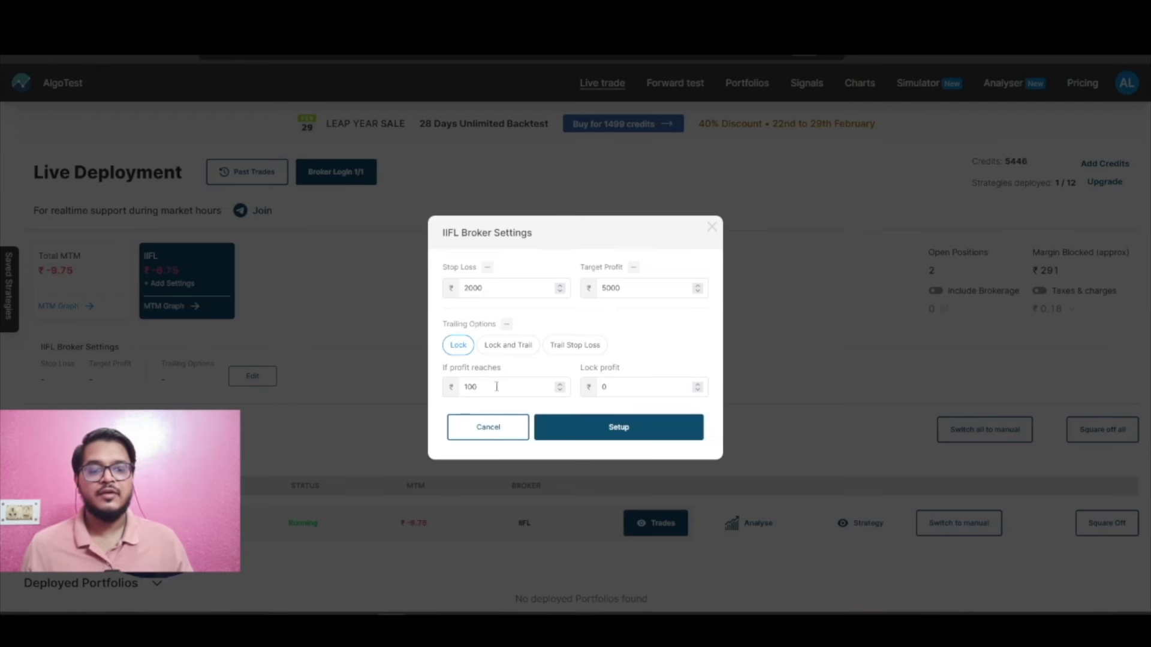
click(473, 388)
click(637, 384)
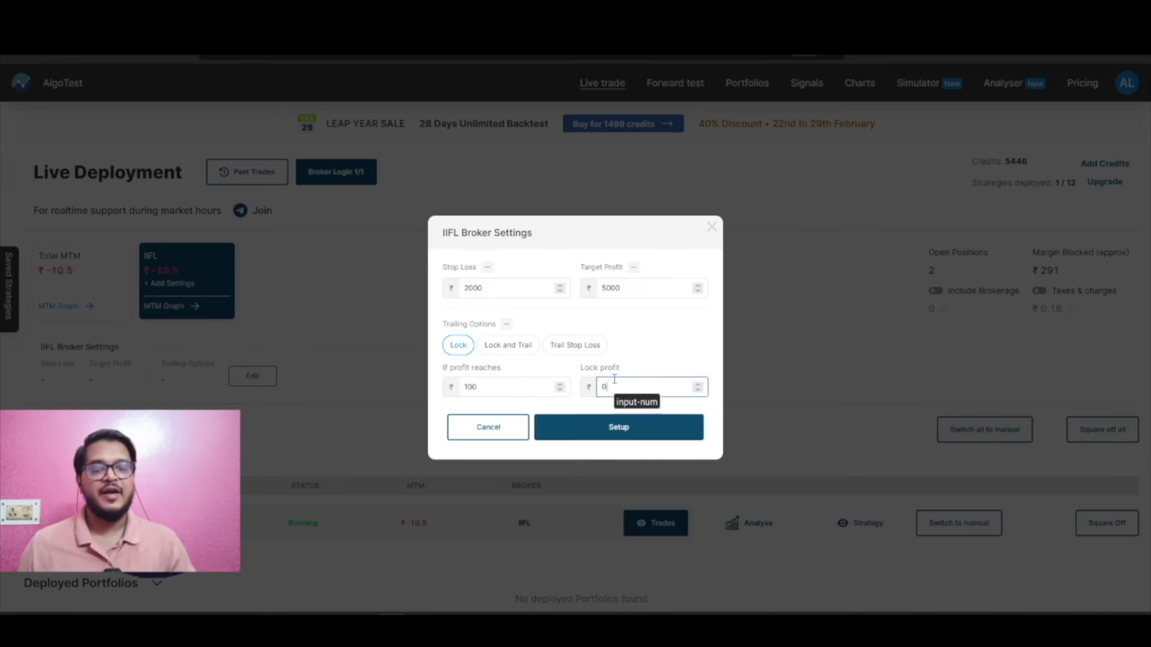
click(506, 386)
key(BackSpace)
key(BackSpace)
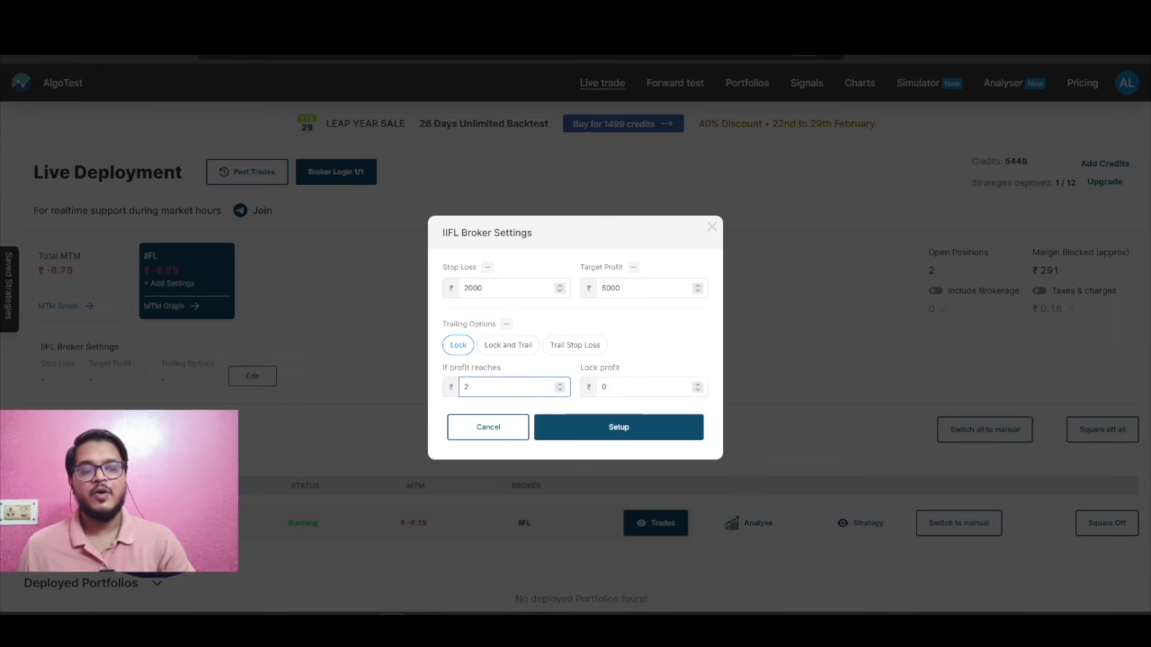
click(613, 389)
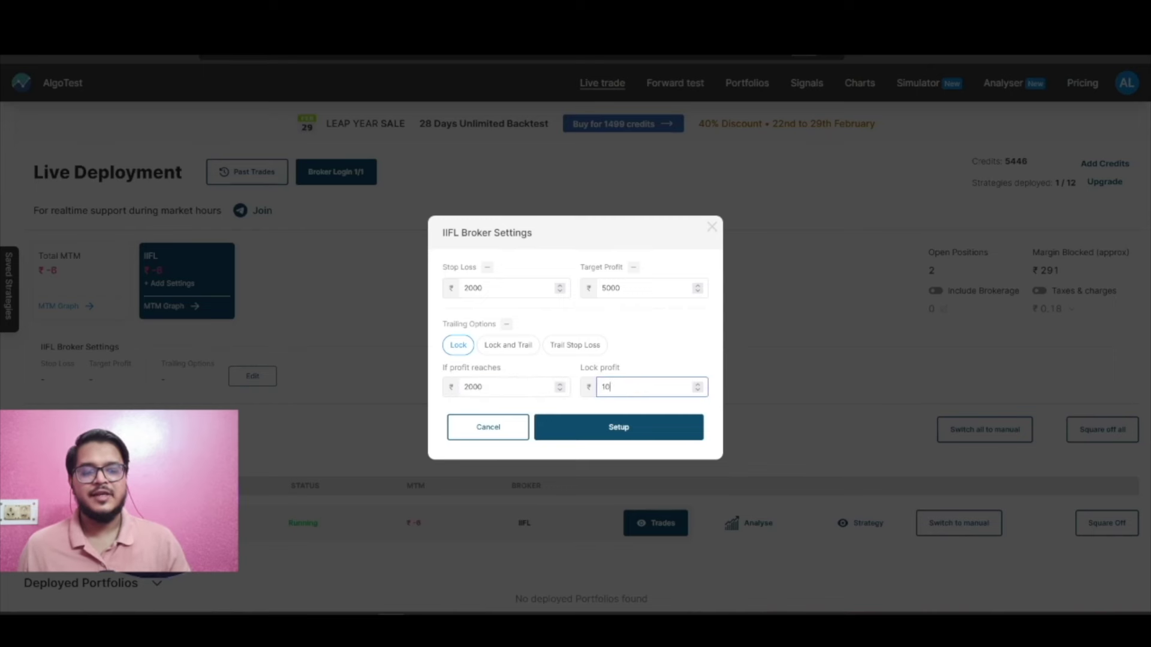
text(00)
click(708, 328)
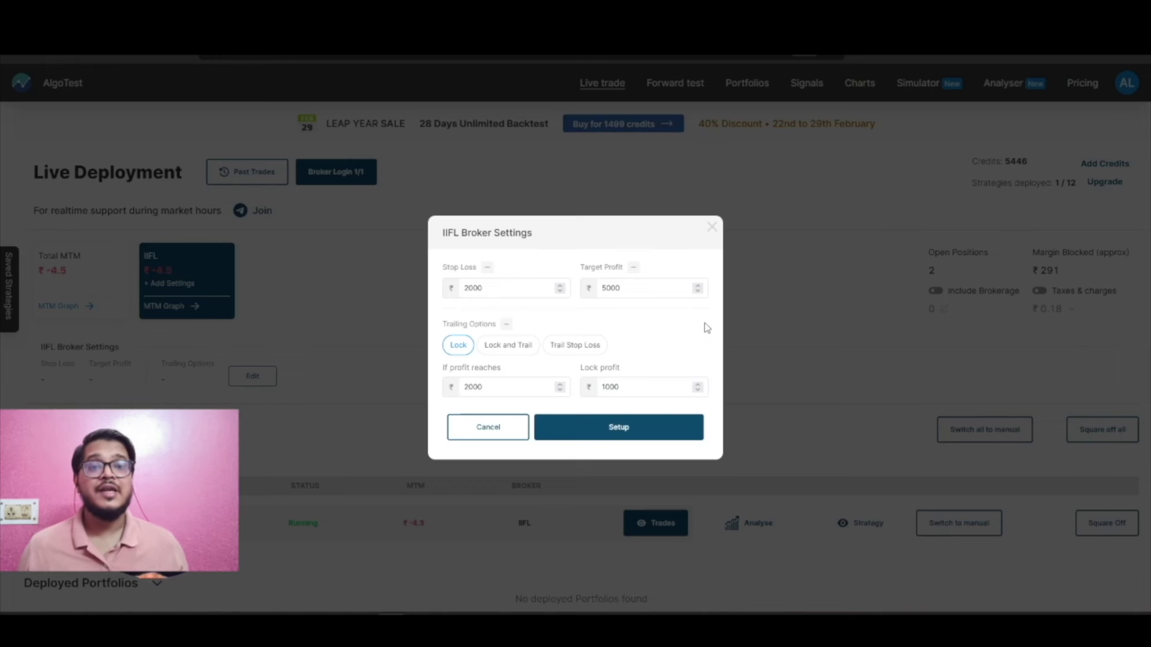
- Switch trailing to Lock and Trail with 100 profit increase and 100 trail, then go to OneNote
click(494, 347)
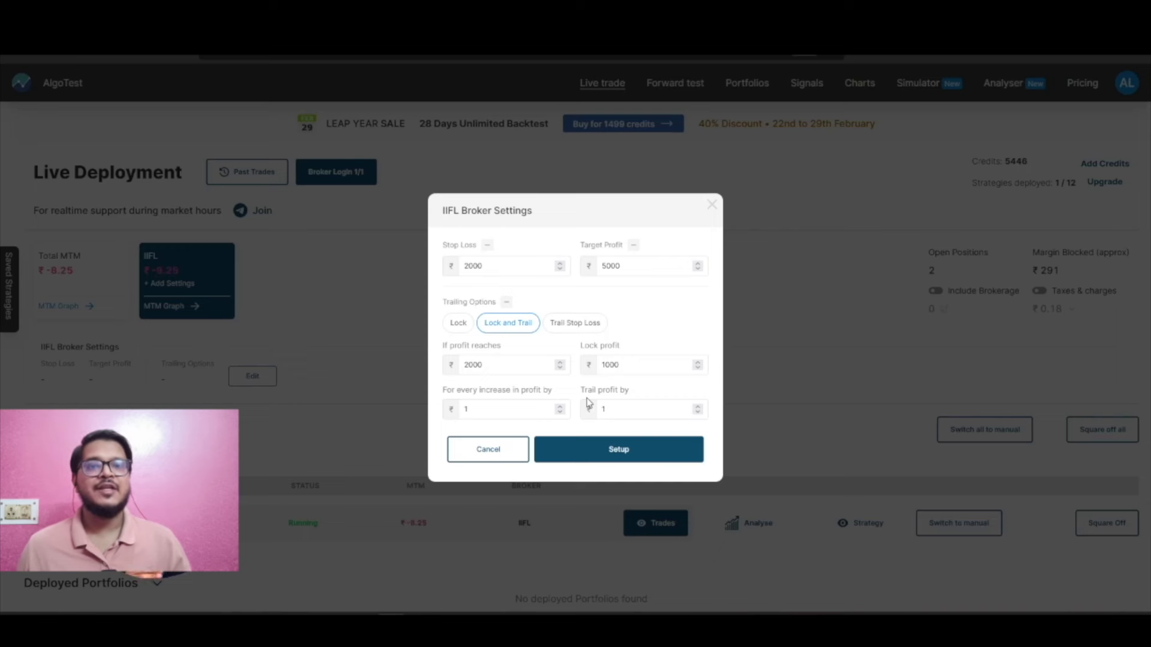
click(501, 410)
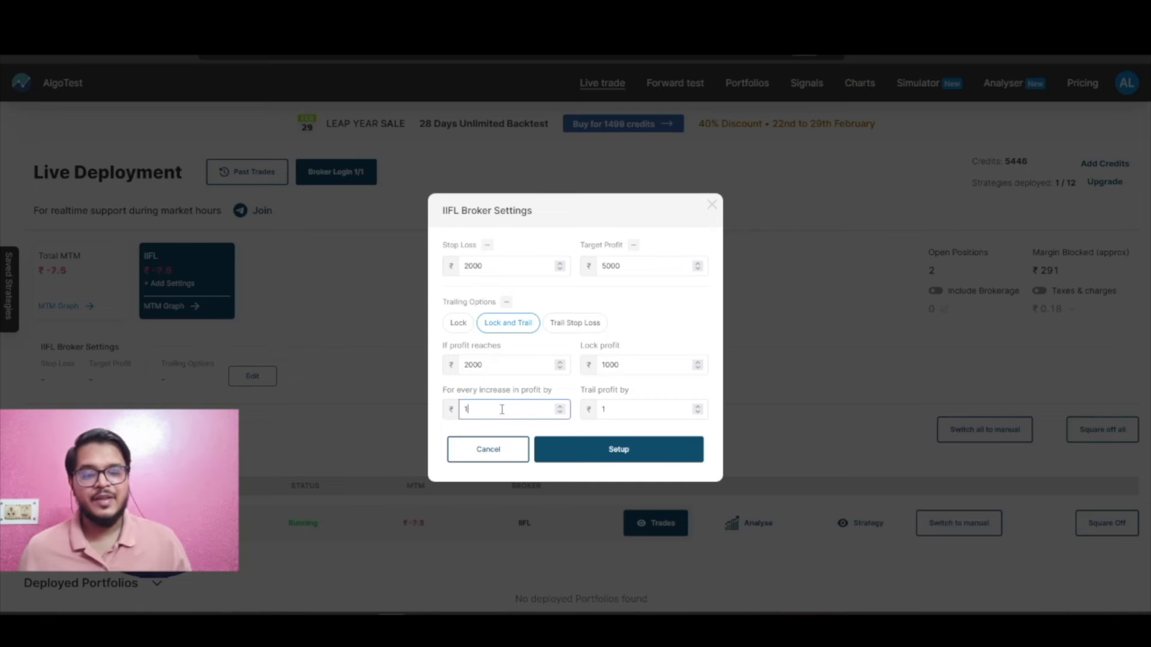
click(632, 408)
text(00)
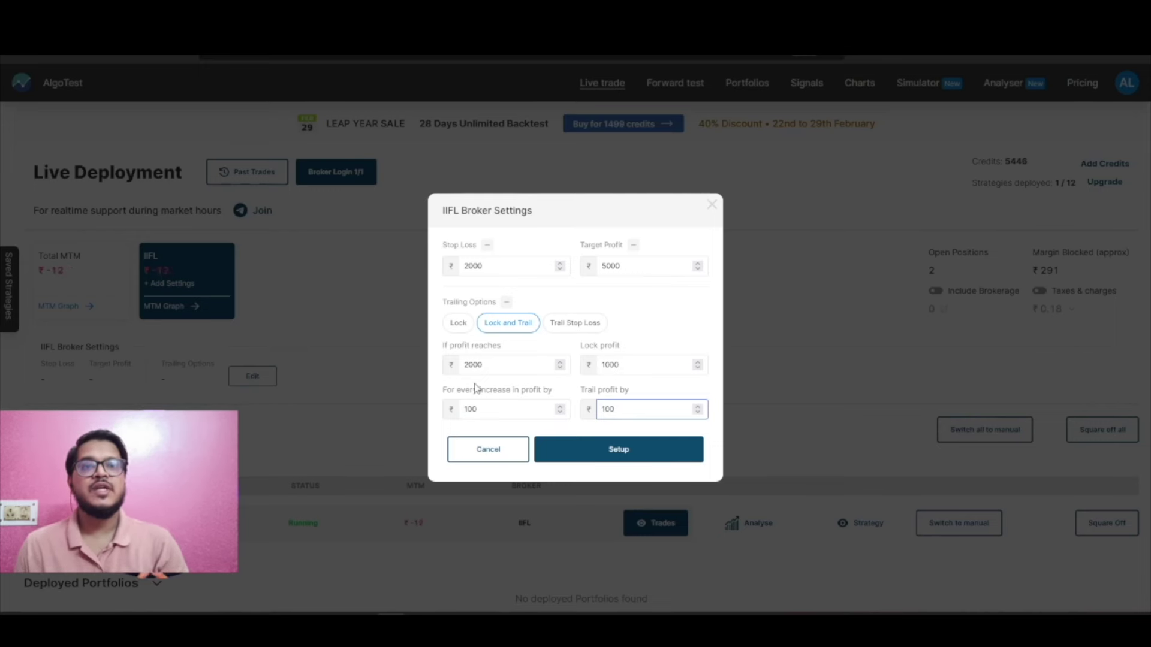
click(619, 371)
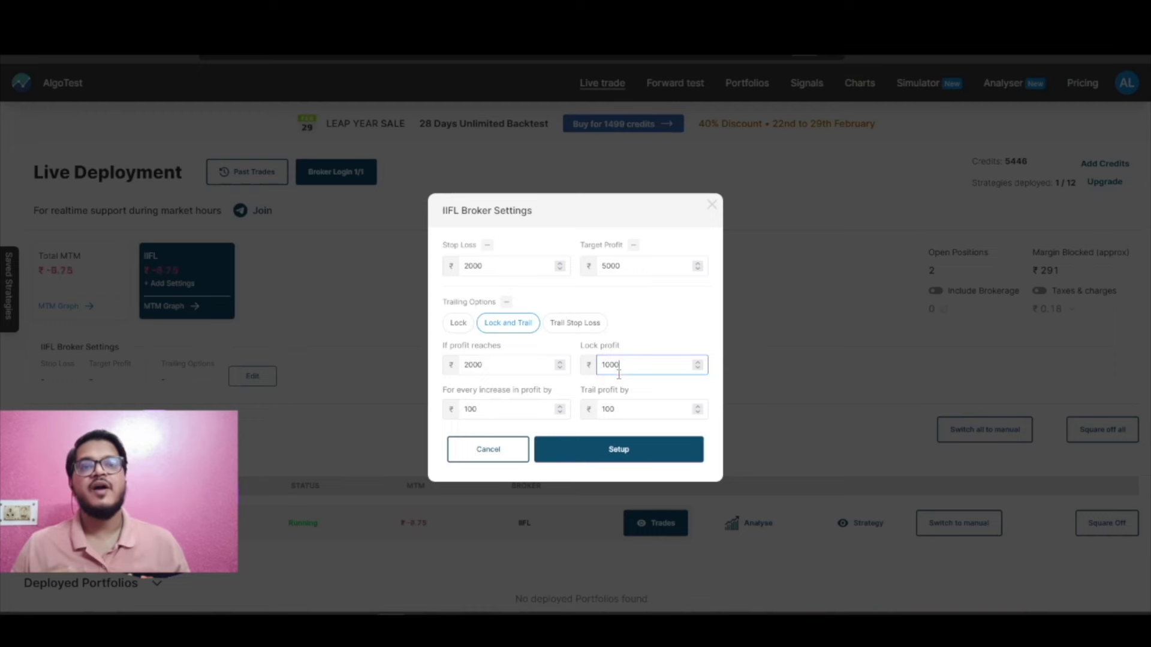
click(517, 413)
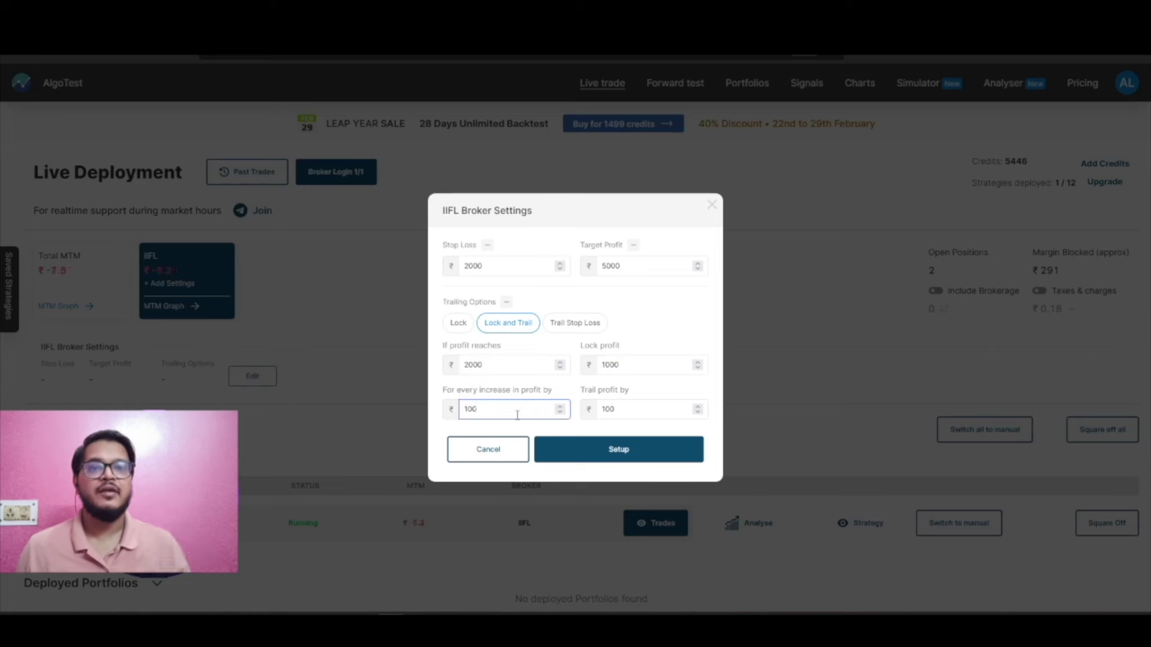
key(alt+Tab)
key(alt+Tab)
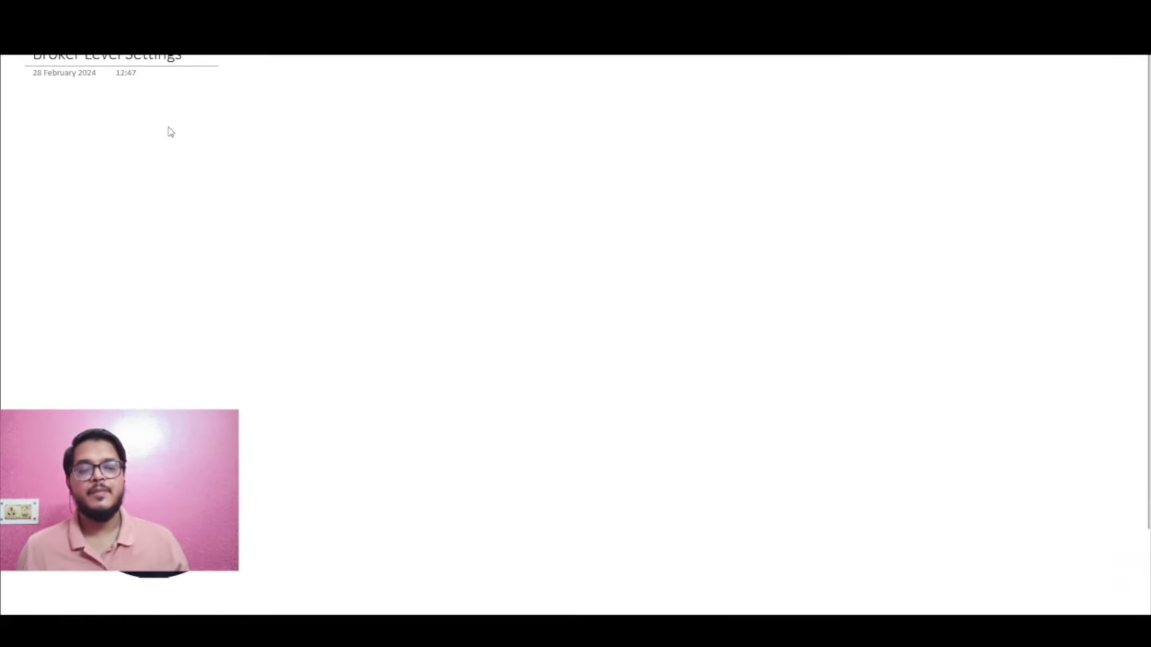
- Handwrite Lock and Profit columns with 1000 and 2000, boxing the 1000
drag(162, 118, 203, 138)
drag(210, 117, 219, 137)
mouse_move(153, 175)
mouse_down()
mouse_move(153, 198)
mouse_move(201, 193)
mouse_up()
mouse_move(365, 105)
mouse_down()
mouse_move(367, 138)
mouse_move(373, 120)
mouse_move(400, 133)
mouse_move(407, 159)
mouse_move(427, 113)
mouse_up()
drag(425, 123, 441, 119)
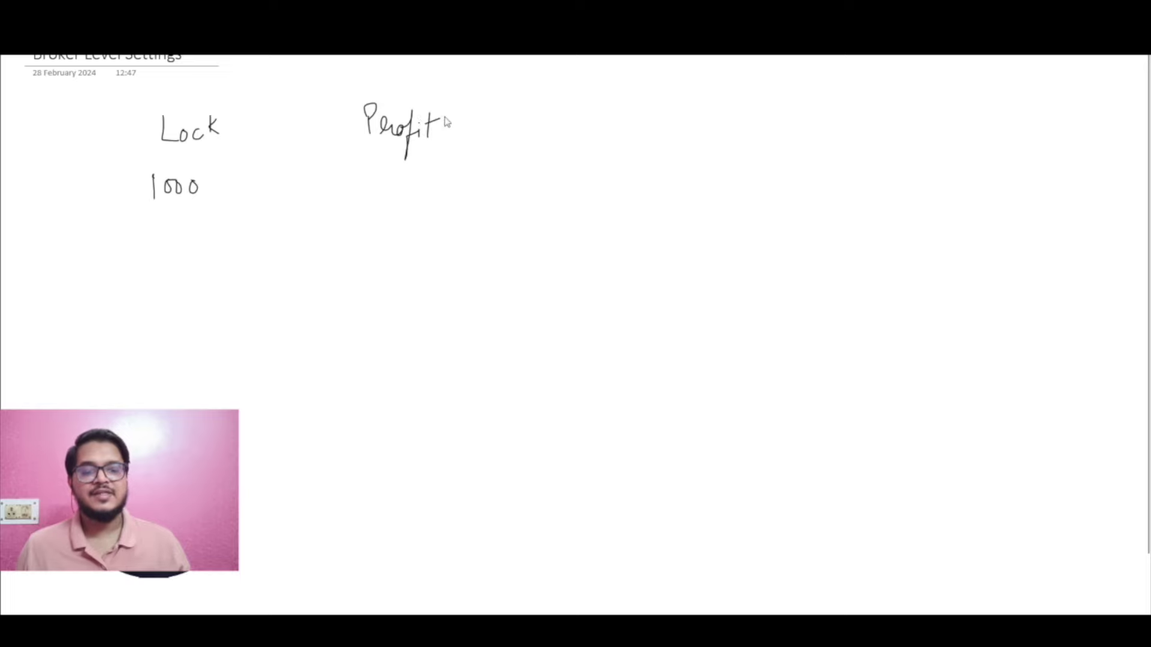
mouse_move(367, 180)
mouse_down()
mouse_move(381, 196)
mouse_move(389, 180)
mouse_move(418, 180)
mouse_up()
drag(127, 167, 128, 217)
mouse_move(128, 164)
mouse_down()
mouse_move(170, 216)
mouse_move(138, 216)
mouse_up()
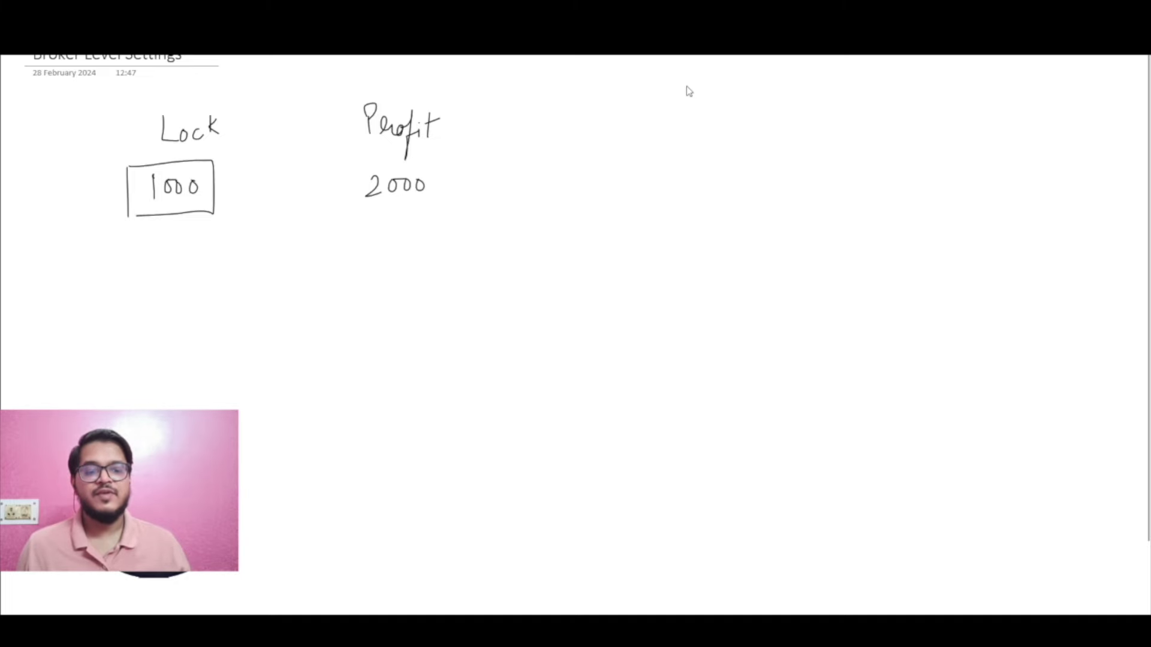
- Write 'Trailing → 100 100' at the top right of the page
drag(679, 85, 713, 83)
drag(691, 86, 691, 106)
mouse_move(698, 99)
mouse_down()
mouse_move(775, 118)
mouse_move(812, 90)
mouse_up()
mouse_move(836, 80)
mouse_down()
mouse_move(835, 96)
mouse_move(850, 85)
mouse_move(917, 93)
mouse_up()
drag(933, 81, 933, 81)
drag(946, 80, 945, 82)
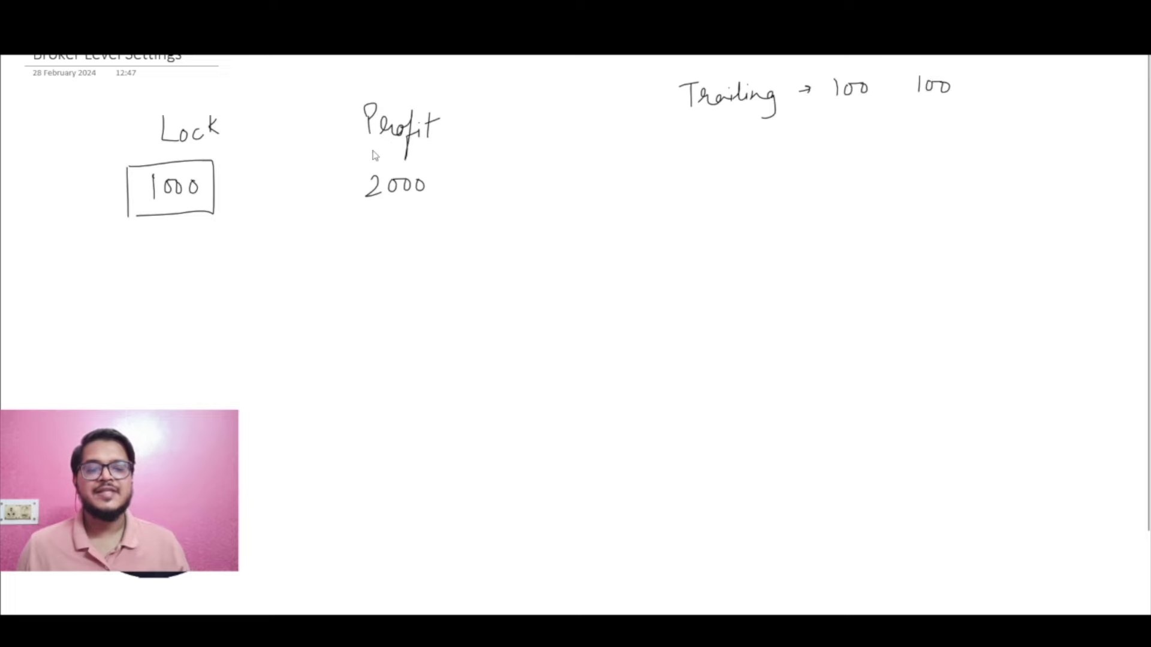
- Add the next rows 1100/2100 in blue and 1200/2200 in red, then return to AlgoTest
drag(365, 237, 391, 255)
mouse_move(405, 238)
mouse_down()
mouse_move(400, 249)
mouse_move(407, 239)
mouse_up()
mouse_move(419, 238)
mouse_down()
mouse_move(414, 251)
mouse_move(420, 239)
mouse_up()
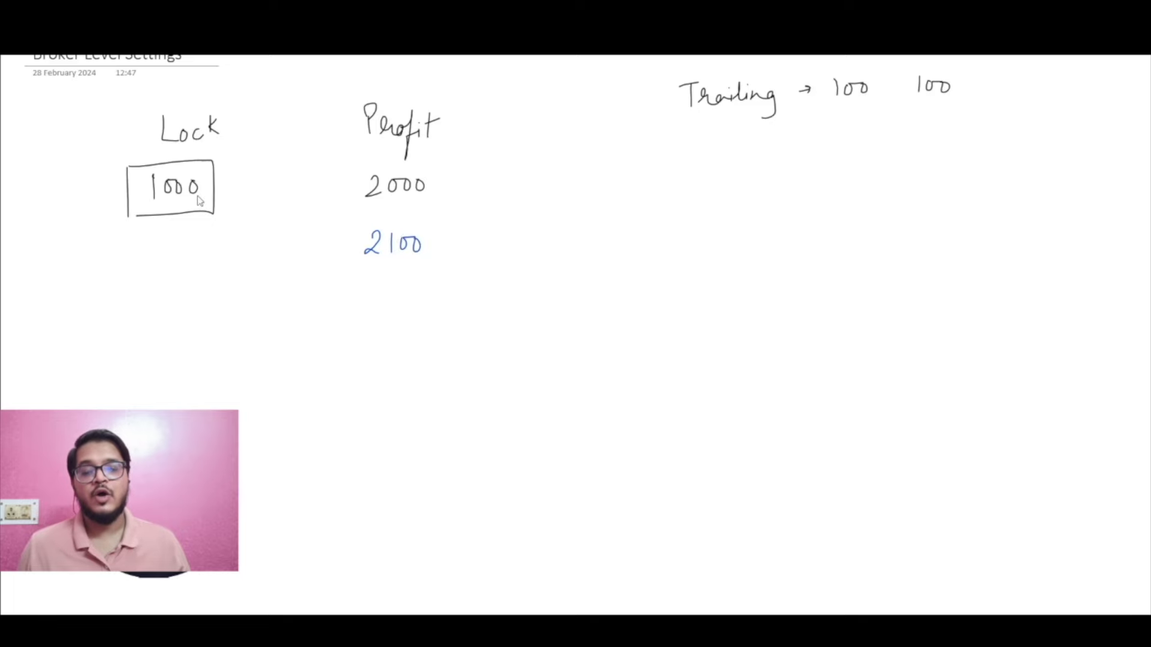
mouse_move(159, 231)
mouse_down()
mouse_move(159, 252)
mouse_move(207, 233)
mouse_up()
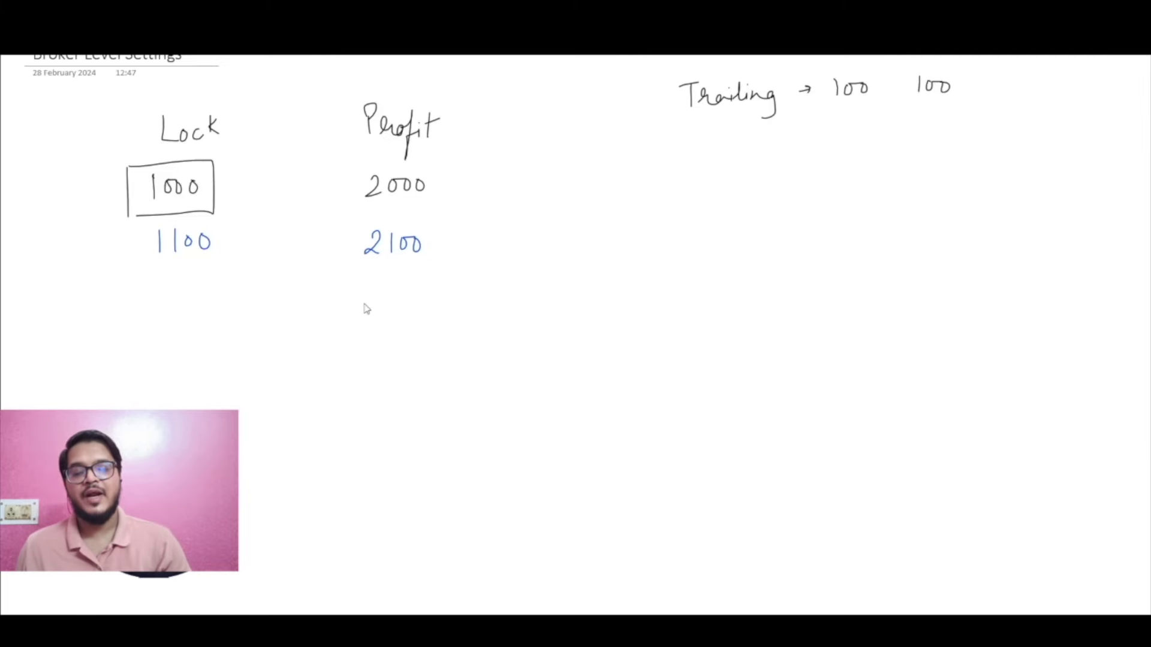
mouse_move(367, 287)
mouse_down()
mouse_move(403, 306)
mouse_move(423, 289)
mouse_up()
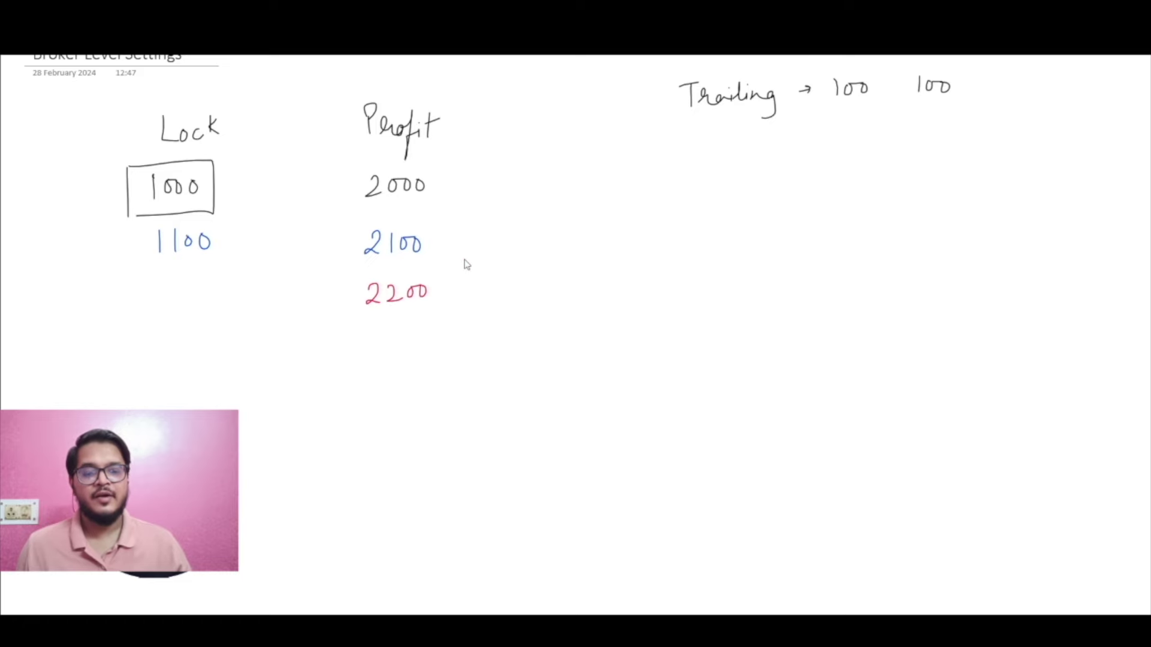
mouse_move(159, 278)
mouse_down()
mouse_move(159, 302)
mouse_move(200, 298)
mouse_move(192, 286)
mouse_up()
drag(211, 281, 208, 282)
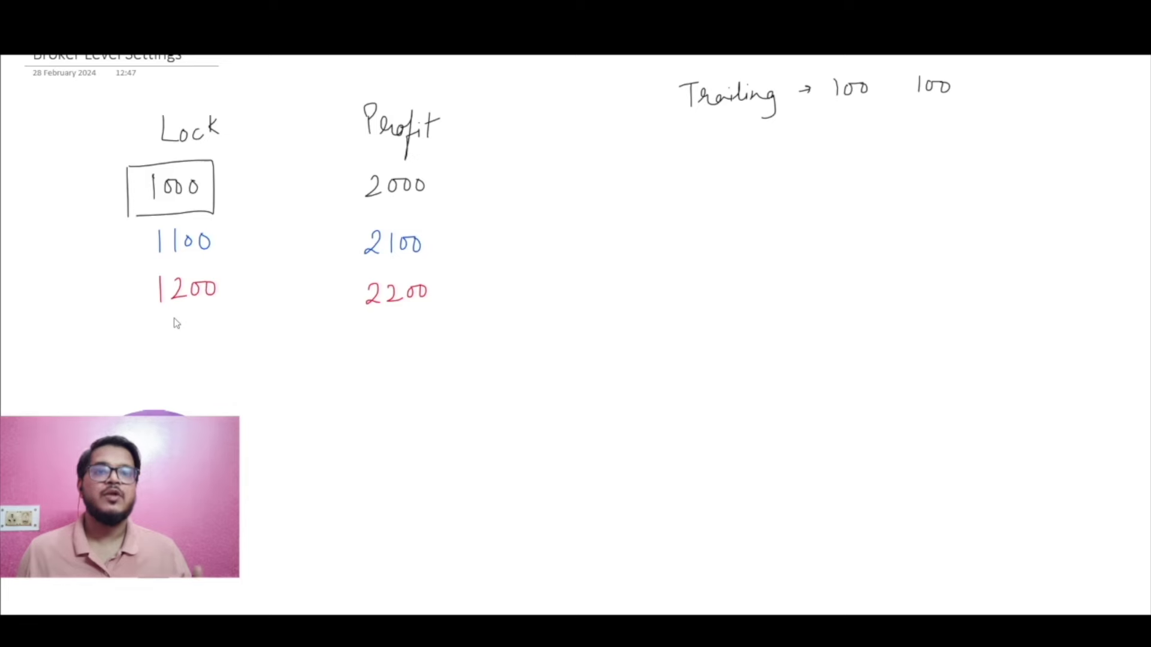
key(alt+Tab)
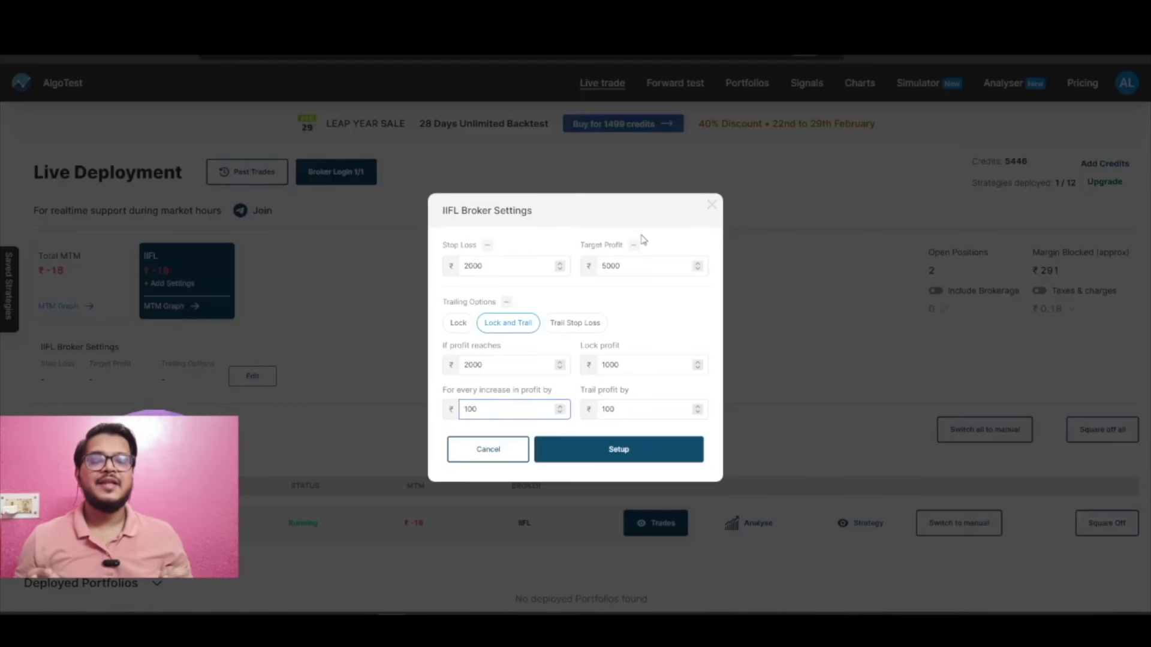
- Reselect Lock and Trail, enter 100 in both trail fields, and apply the IIFL settings with Setup
click(569, 325)
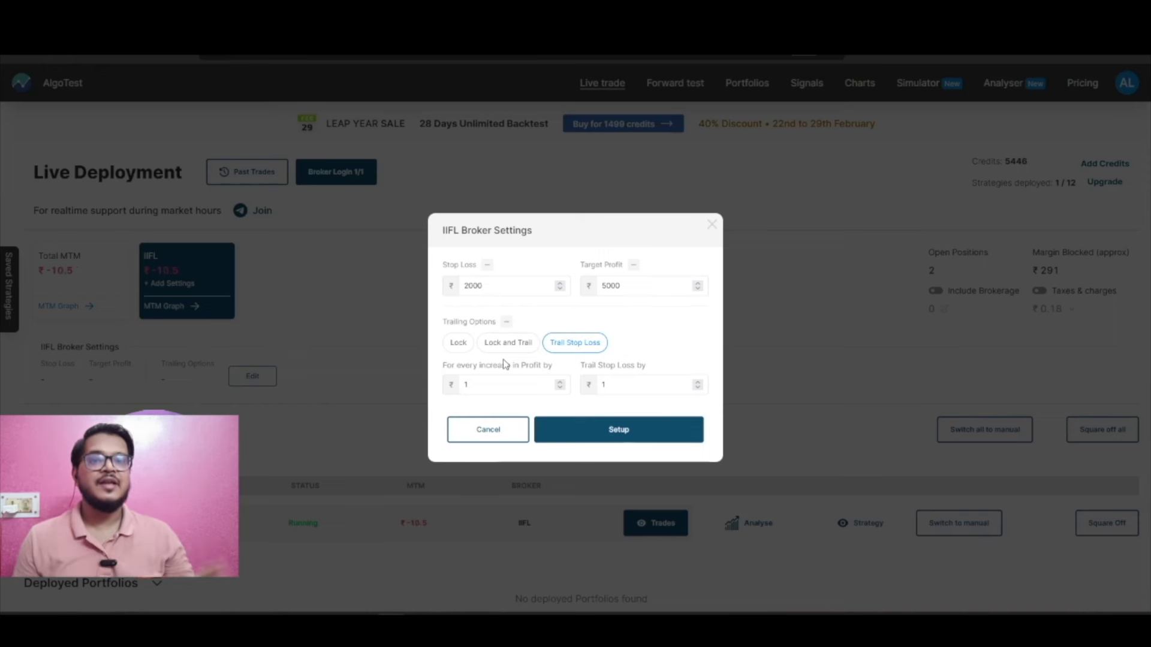
click(498, 342)
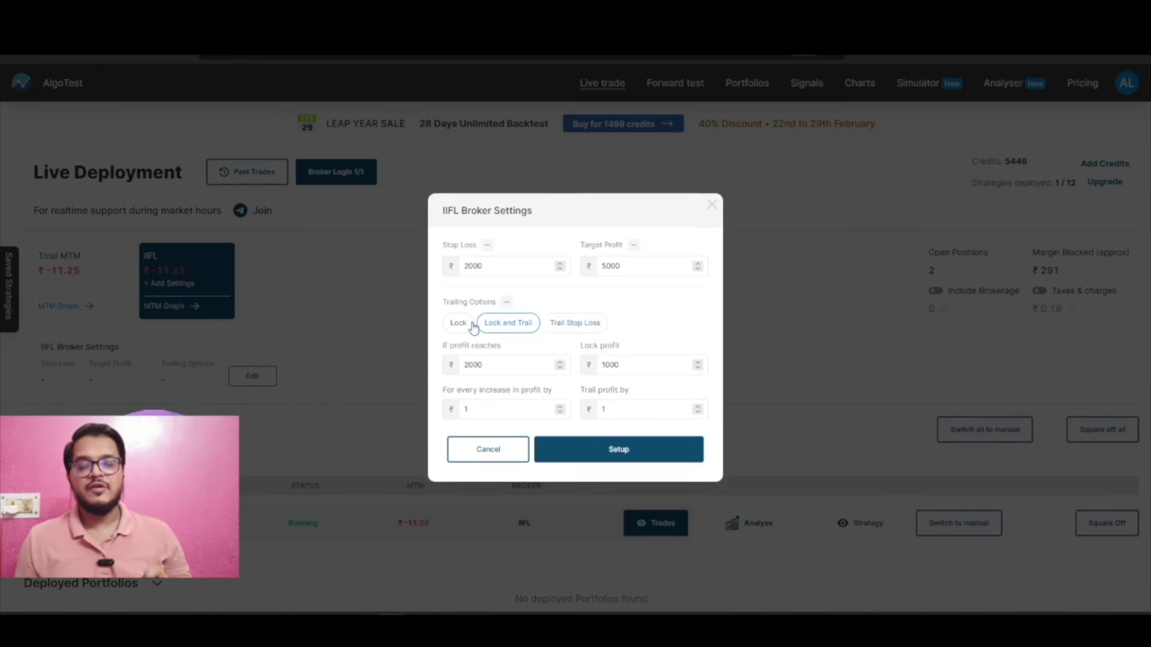
click(538, 415)
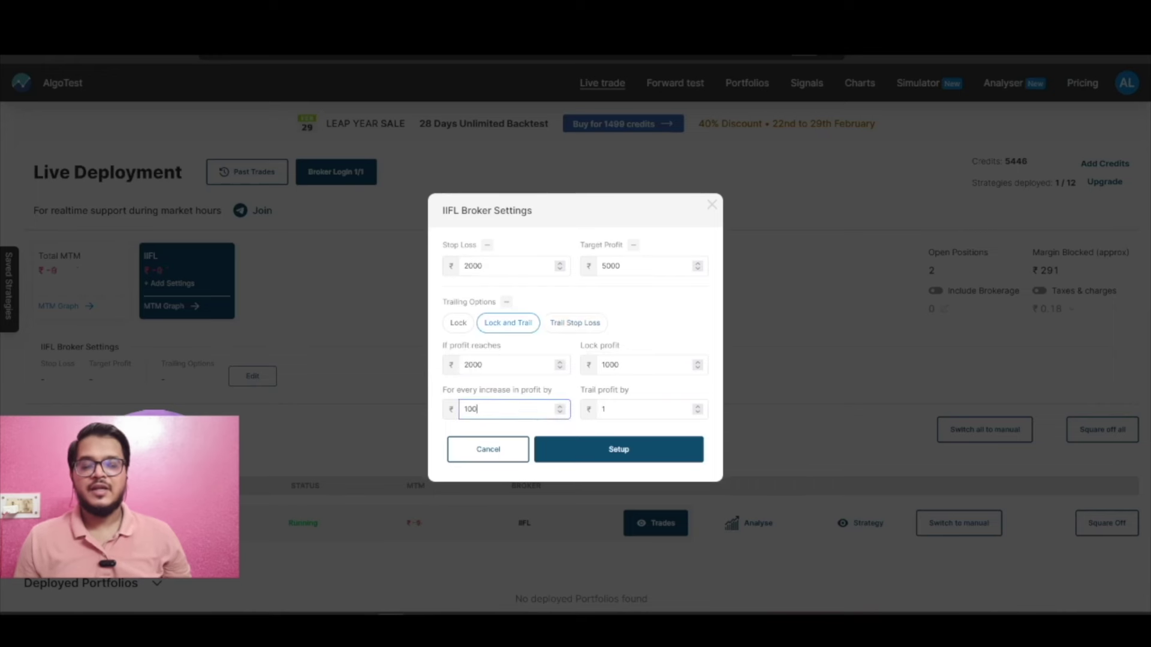
click(654, 409)
text(00)
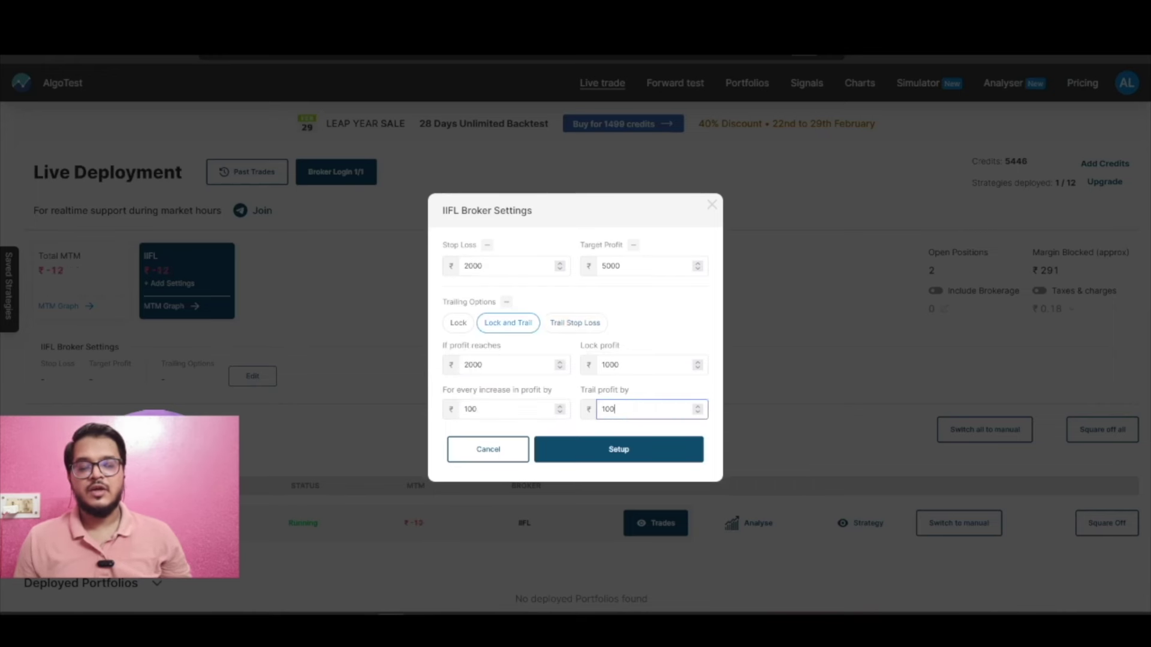
click(606, 450)
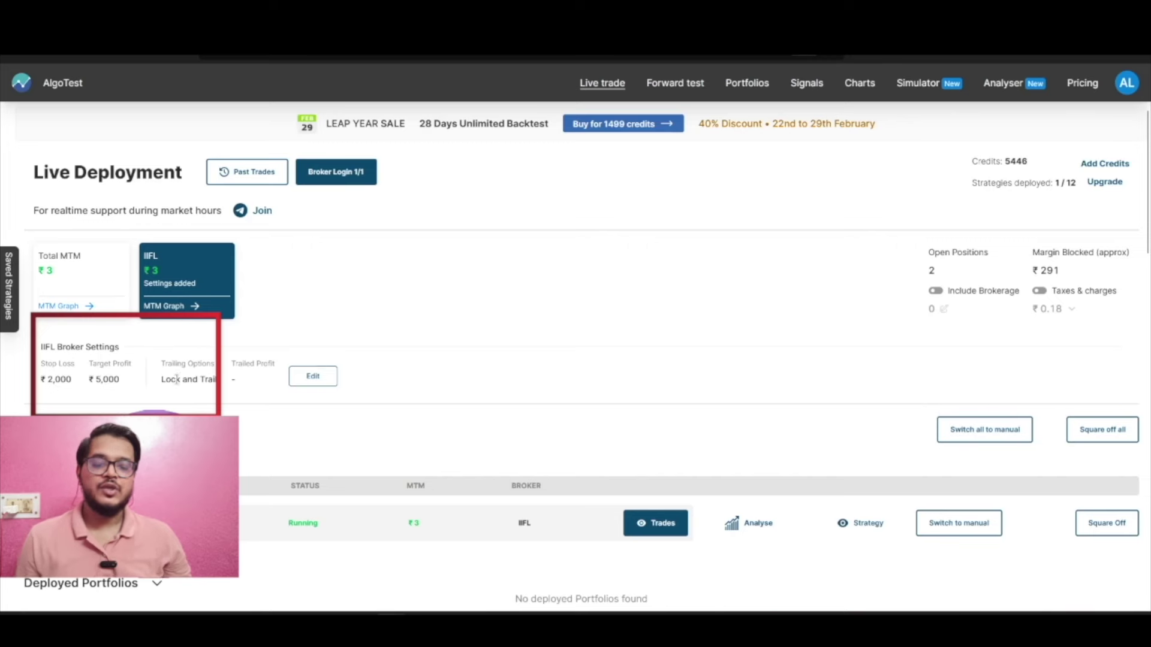
click(313, 376)
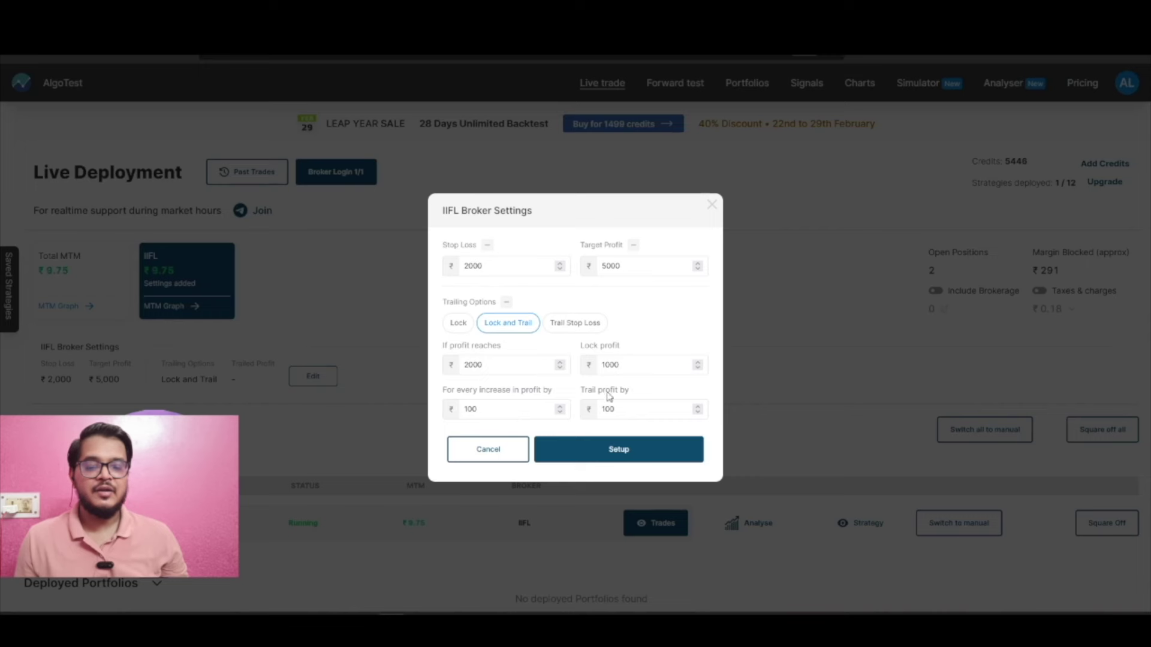
click(713, 207)
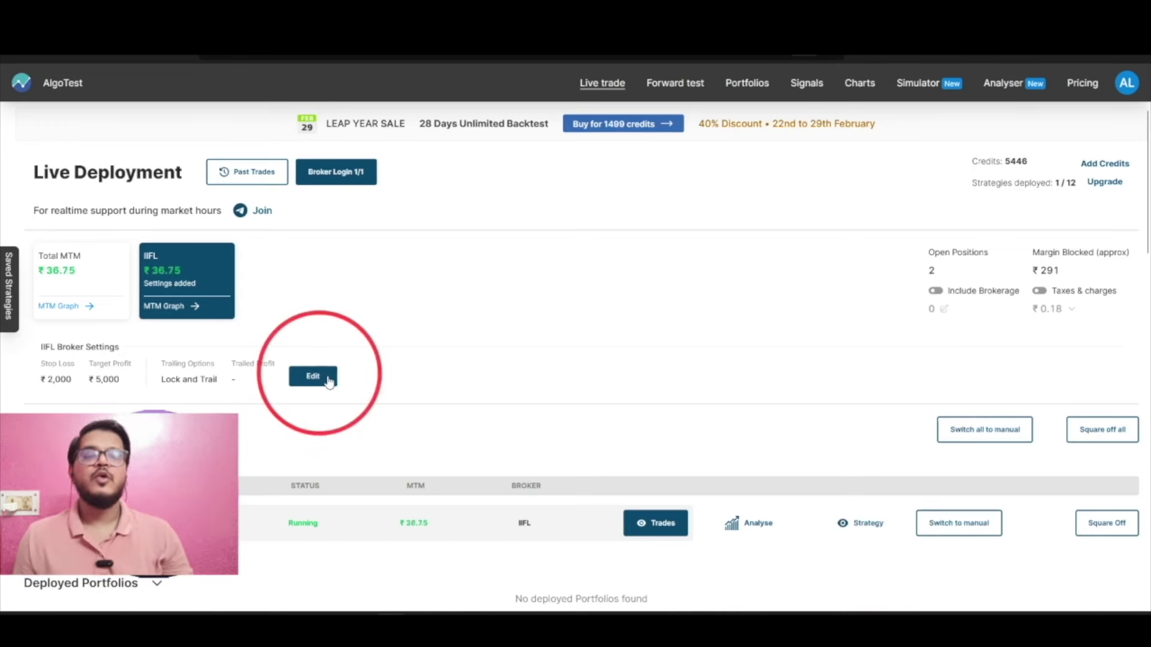
click(330, 382)
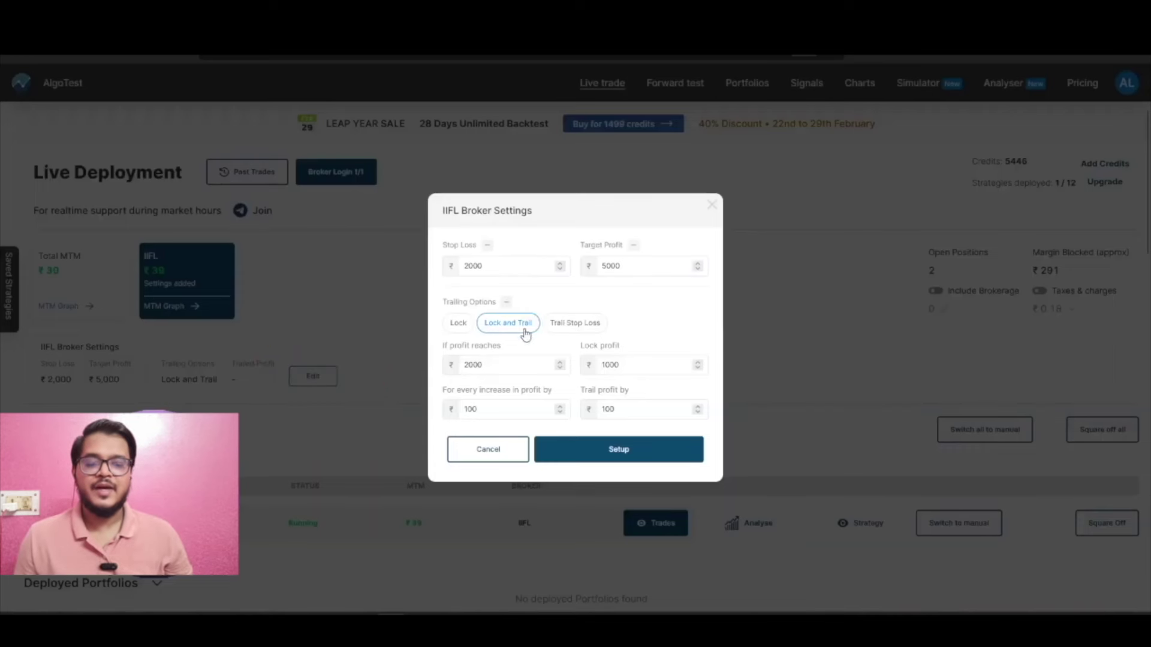
click(505, 366)
key(Return)
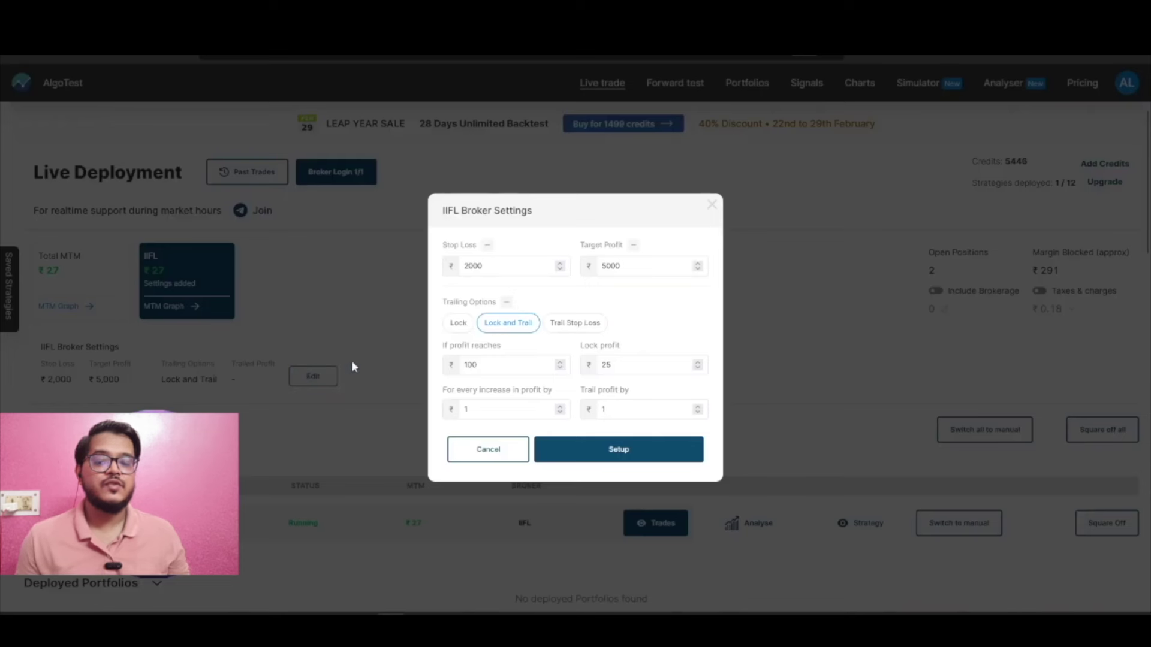
- Cut the IIFL stop loss and target profit down to 20 each and apply with Setup
click(306, 376)
click(506, 266)
key(BackSpace)
key(BackSpace)
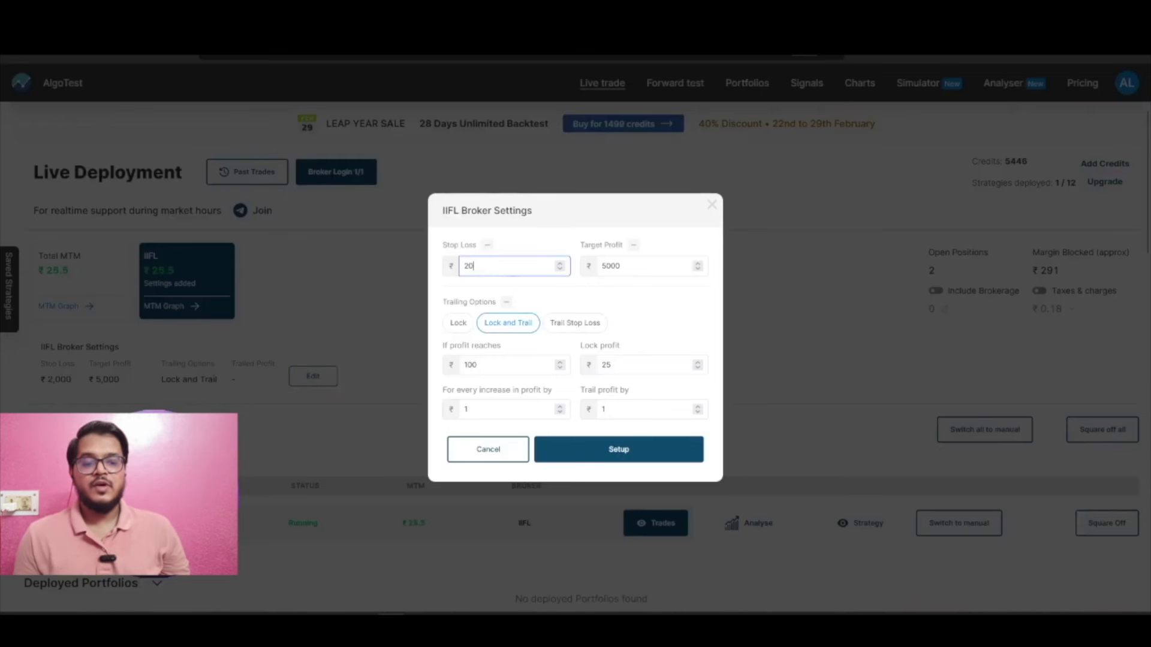
click(640, 265)
key(BackSpace)
key(BackSpace)
key(BackSpace)
key(BackSpace)
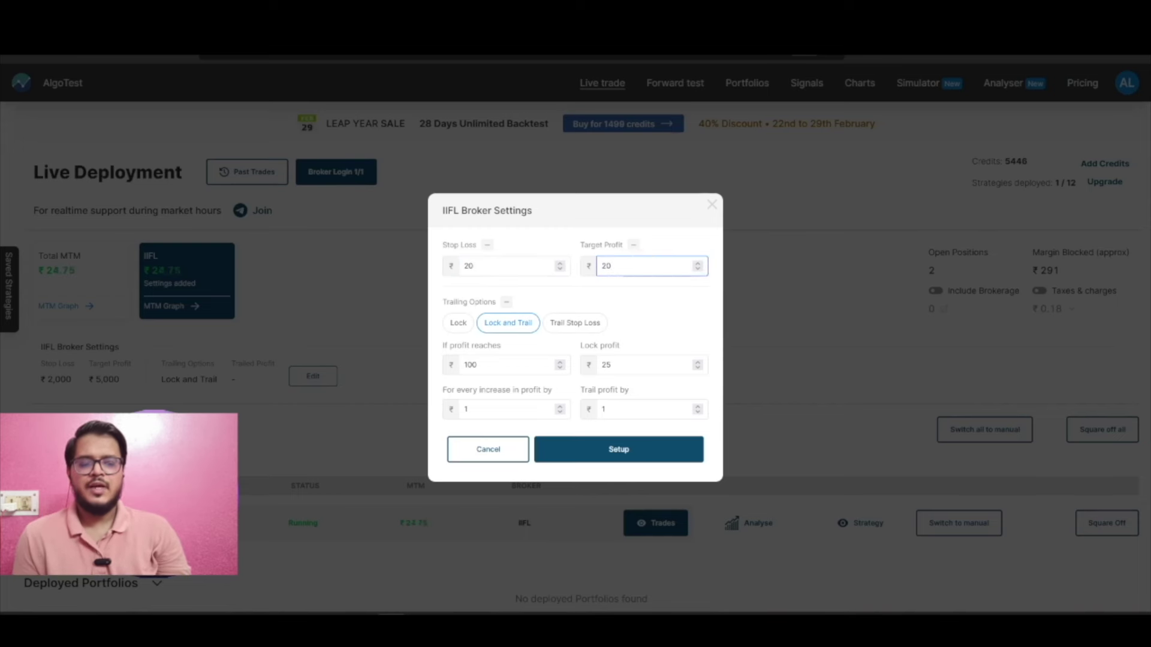
click(597, 457)
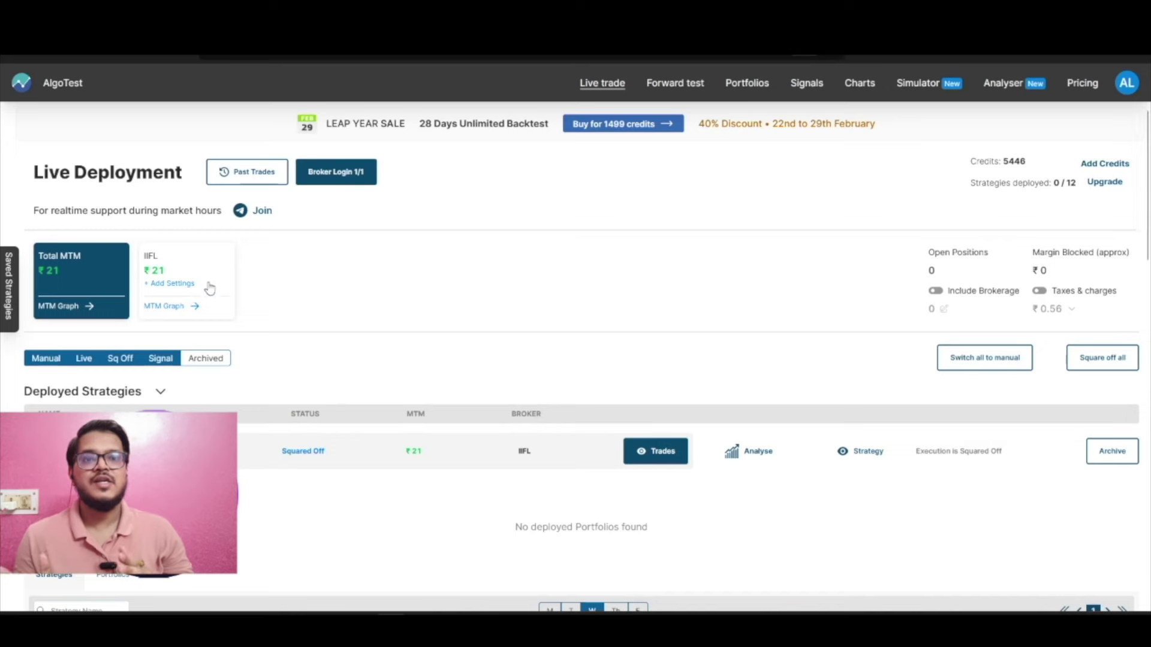
- Open the strategy's Trades, highlight the Broker Level Target Hit log line, then go back to Live Deployment
click(654, 452)
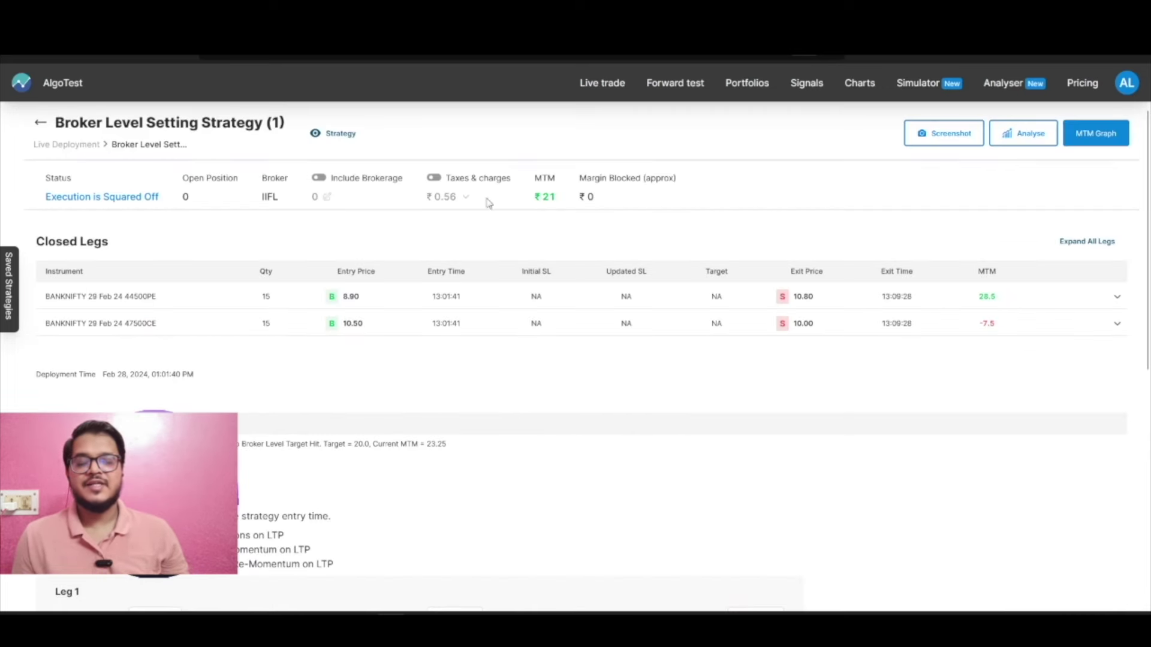
click(36, 123)
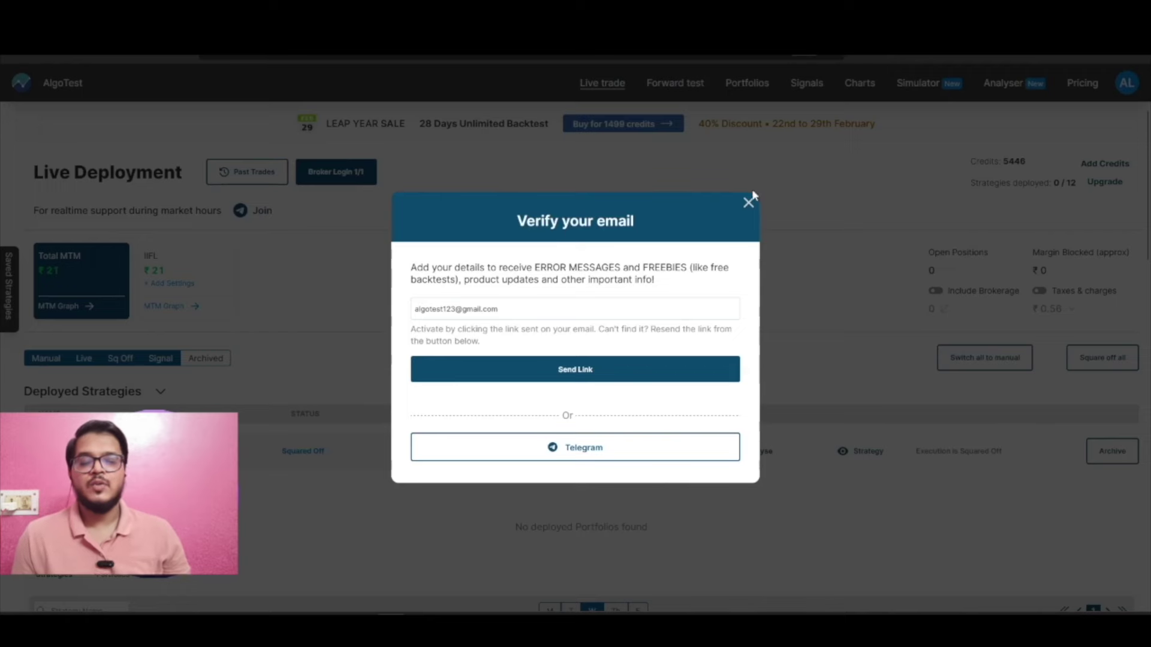
click(745, 205)
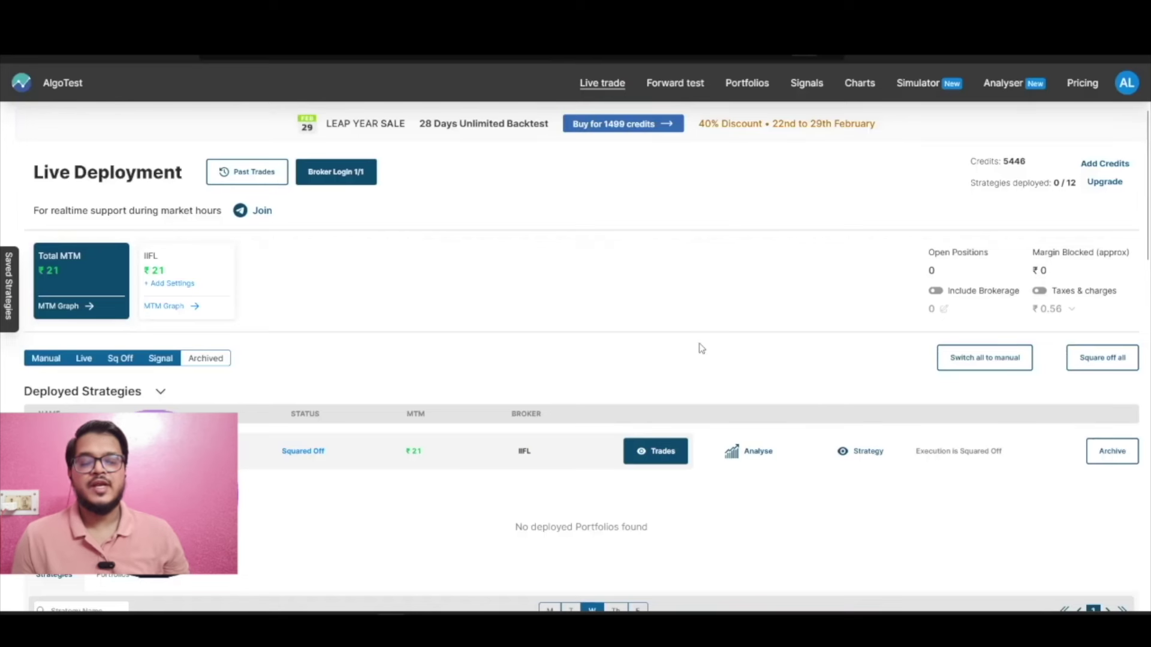
click(658, 459)
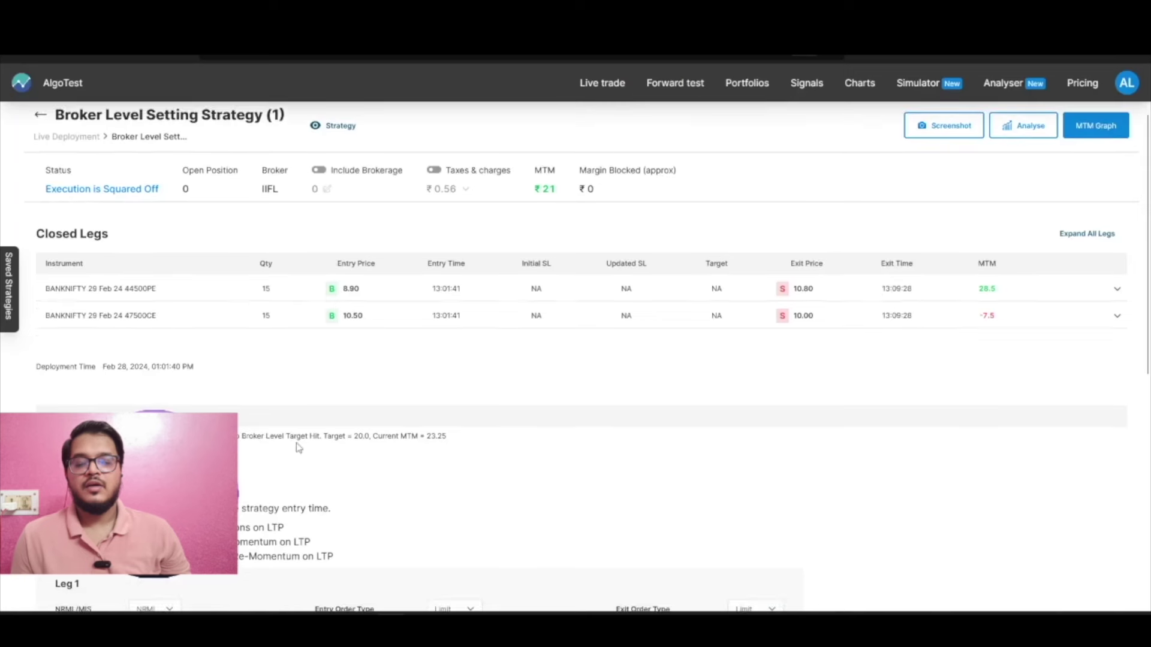
drag(237, 436, 450, 441)
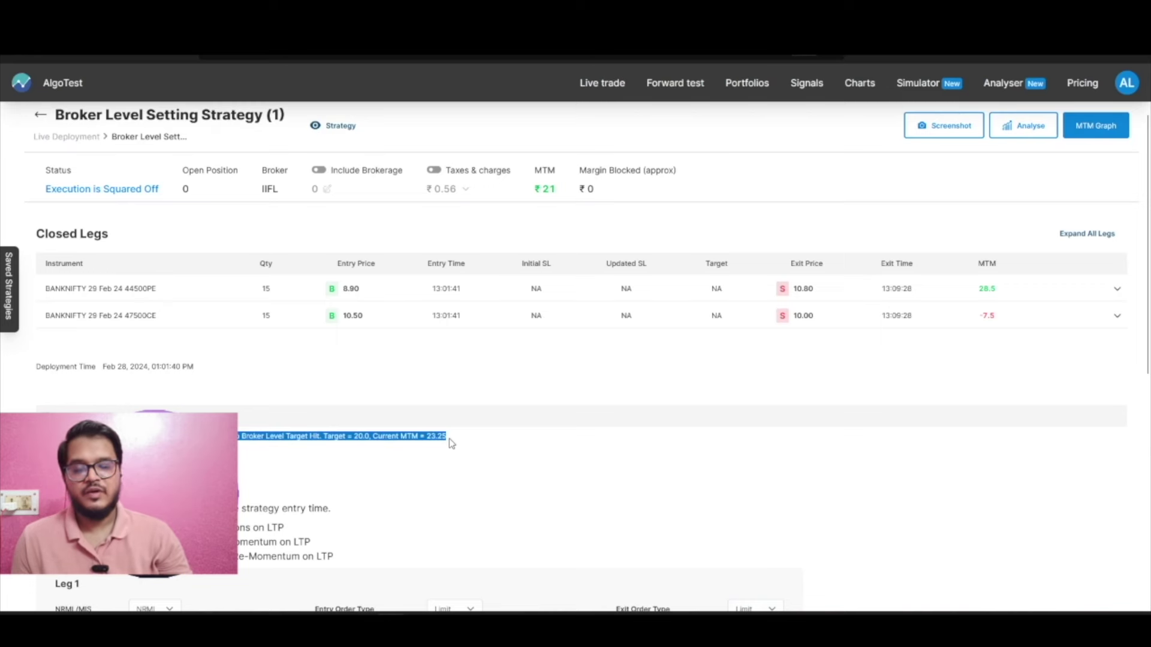
click(419, 448)
scroll(678, 308, up, 1)
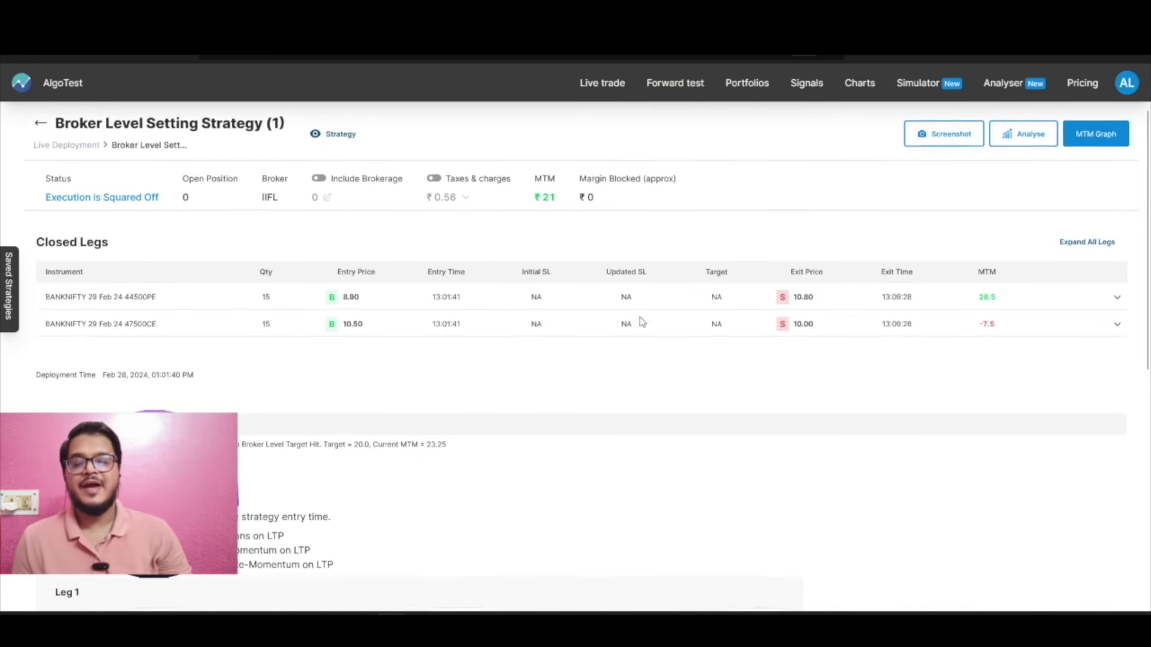
click(40, 126)
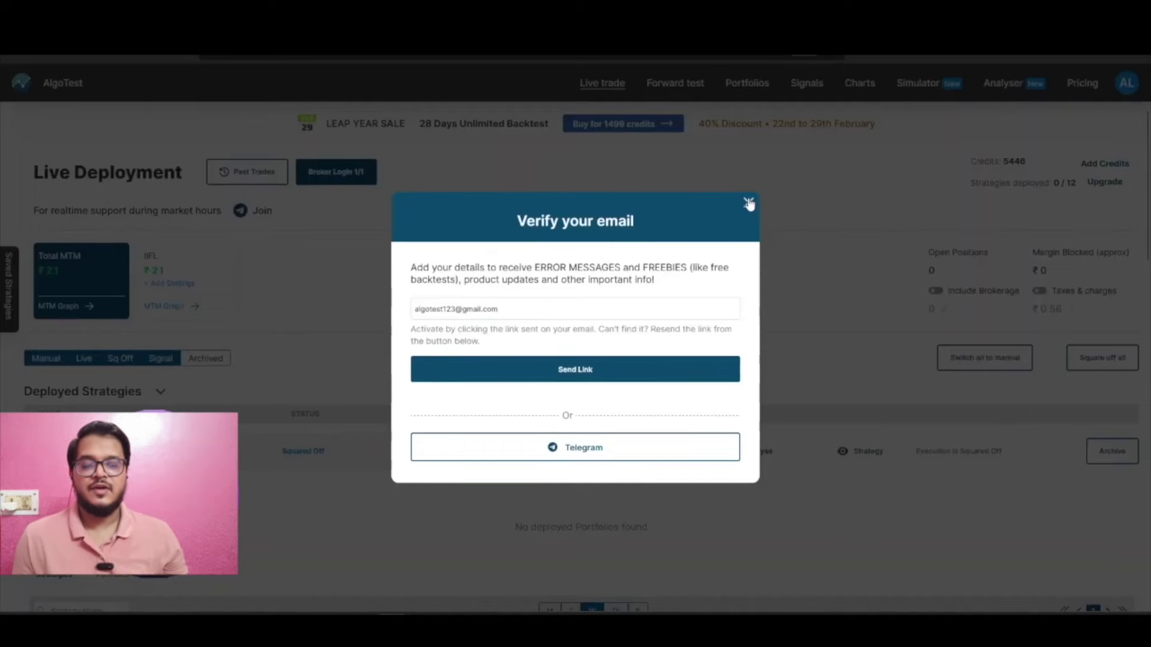